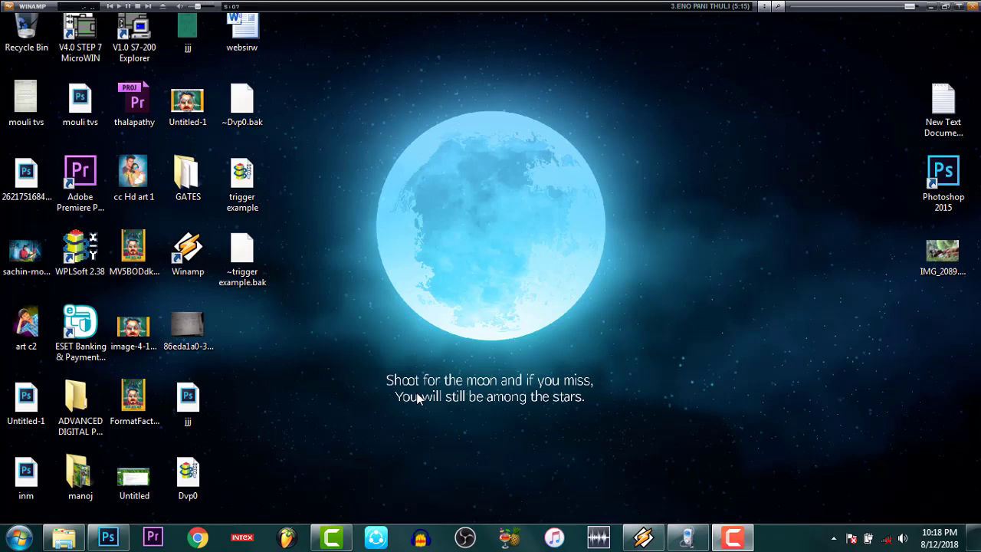
Pause the Winamp music and bring the Photoshop window with blank Untitled-1 to the front
left_click(129, 6)
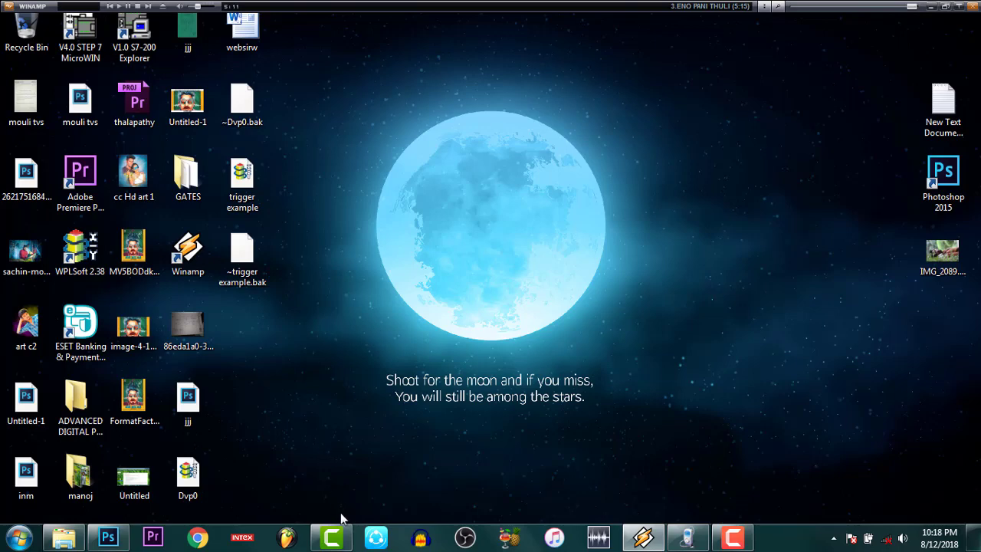
left_click(332, 536)
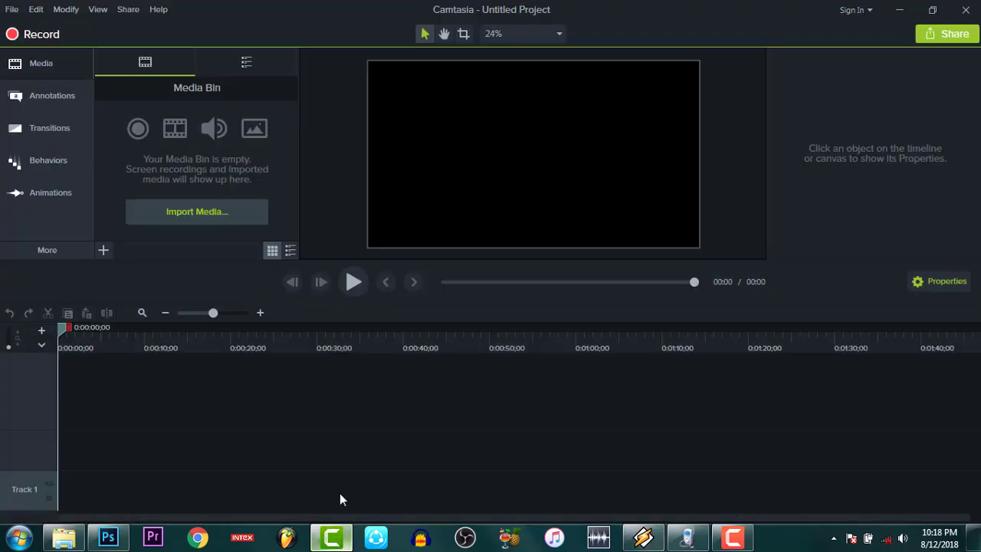
left_click(332, 537)
left_click(108, 536)
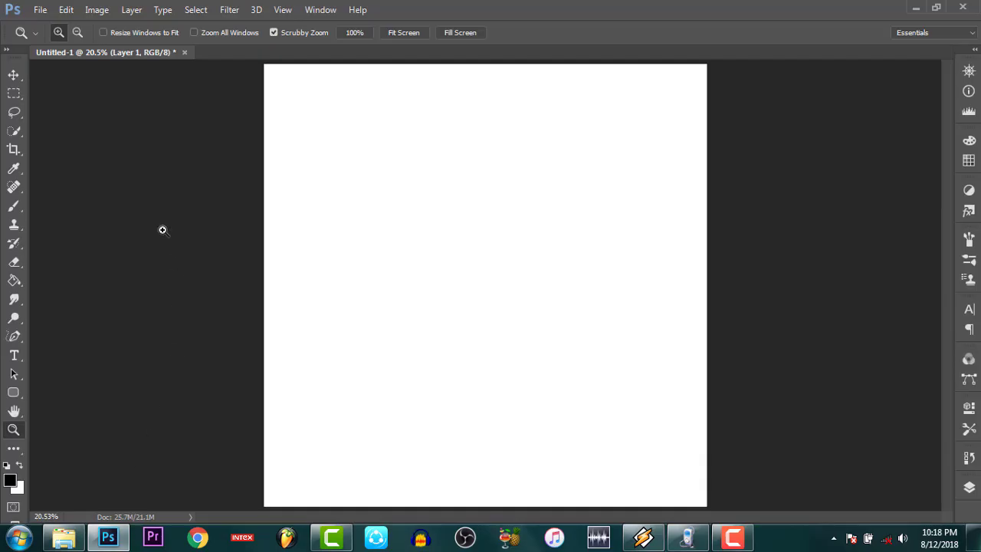
right_click(428, 191)
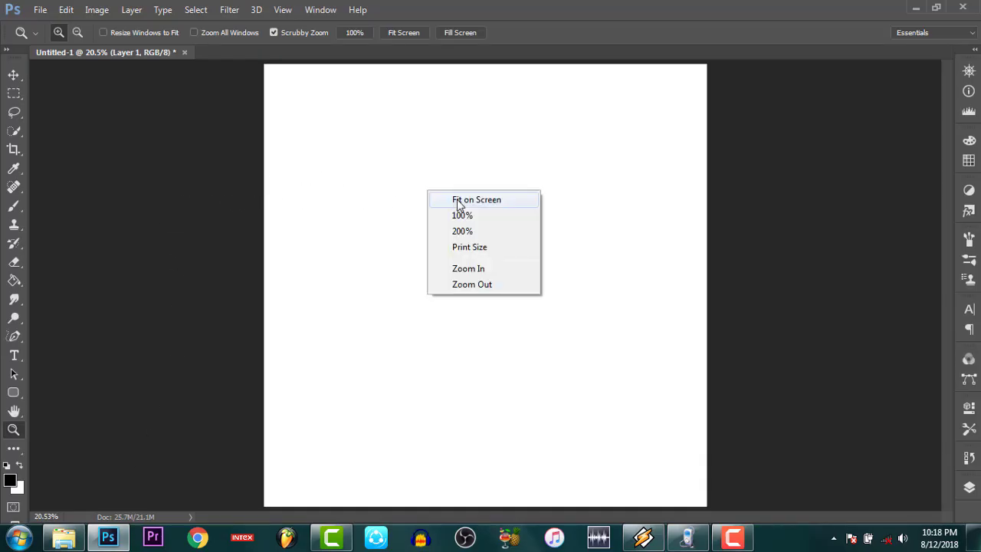
left_click(457, 201)
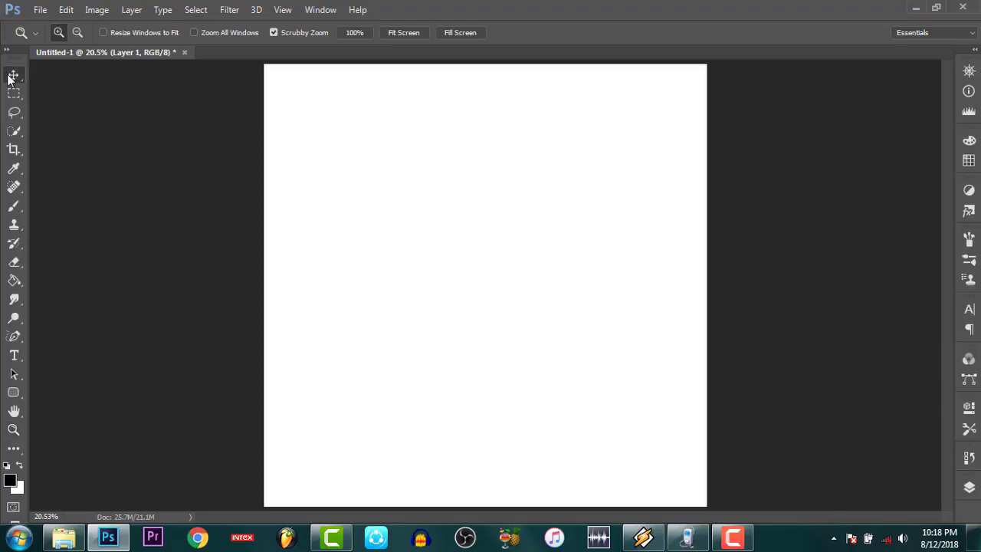
left_click(12, 76)
left_click(40, 9)
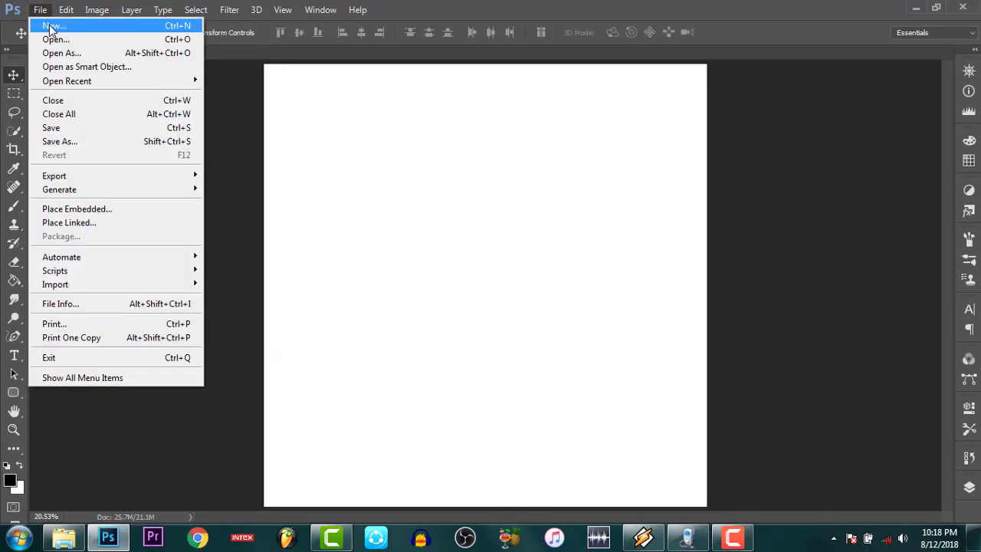
left_click(50, 29)
left_click(387, 230)
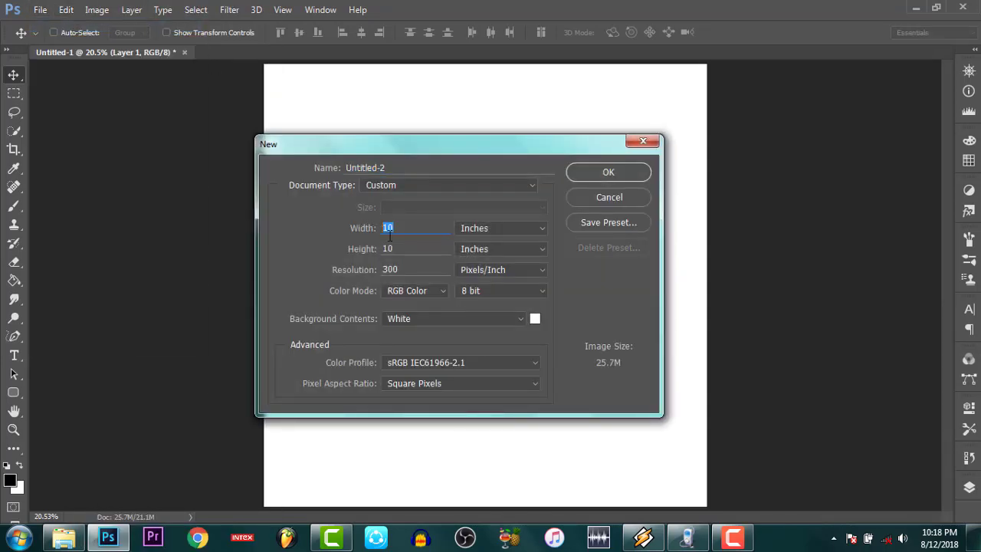
left_click(388, 249)
left_click(393, 269)
left_click(571, 176)
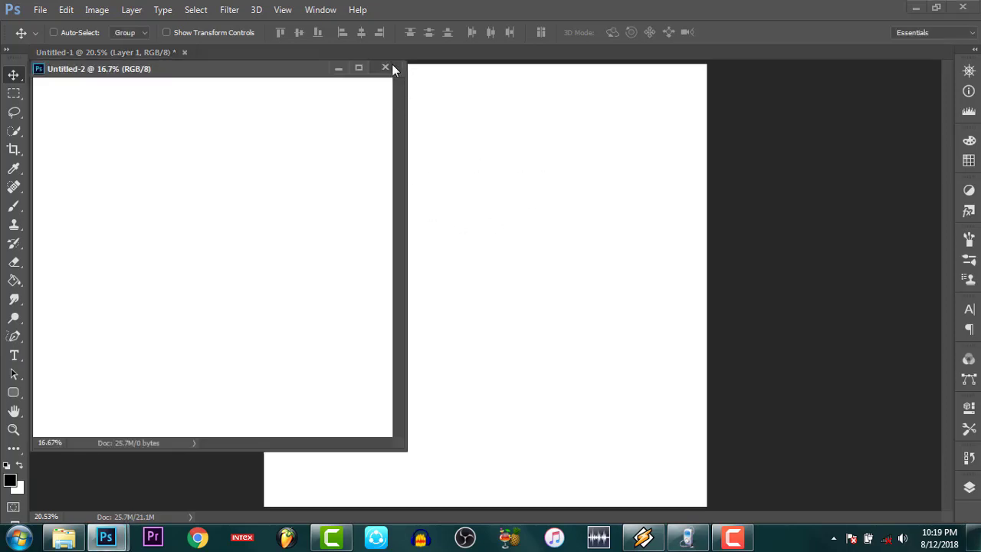
left_click(390, 66)
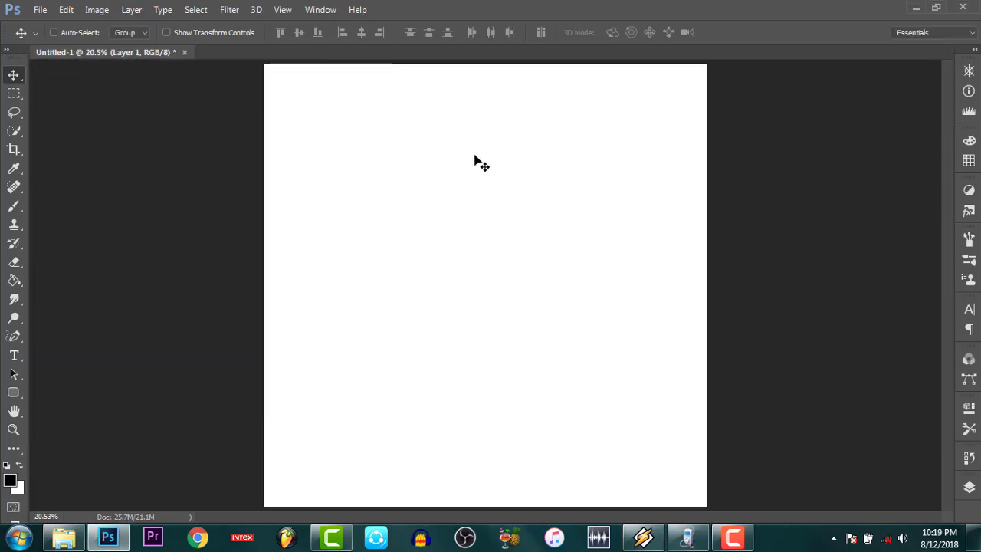
left_click(969, 488)
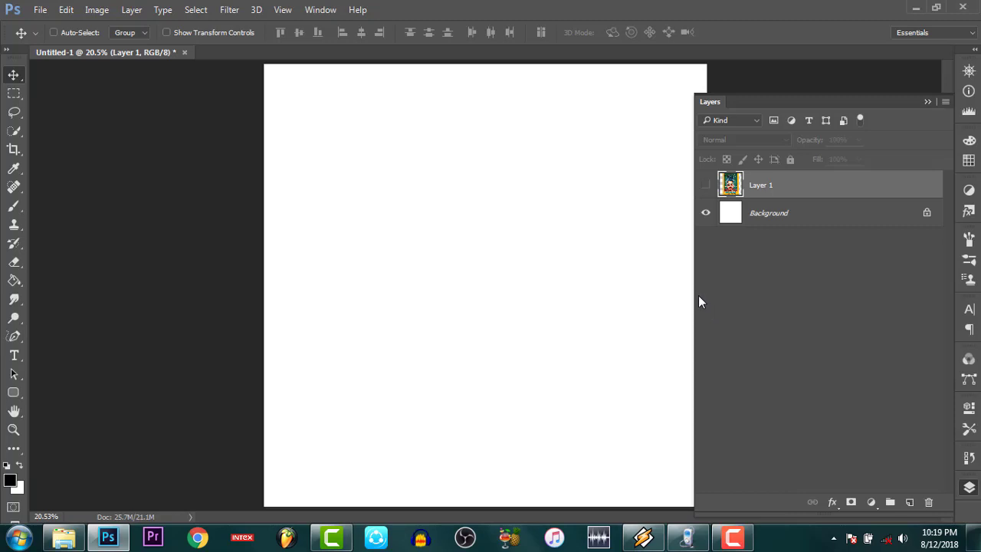
Show Layer 1, duplicate it as Layer 1 copy, and hide the original
left_click(705, 185)
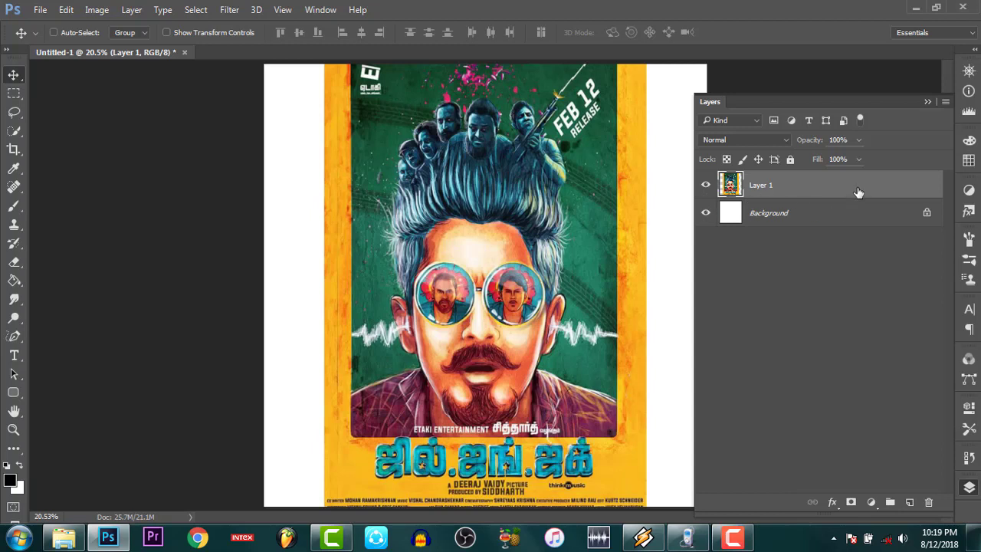
left_click_drag(859, 192, 882, 440)
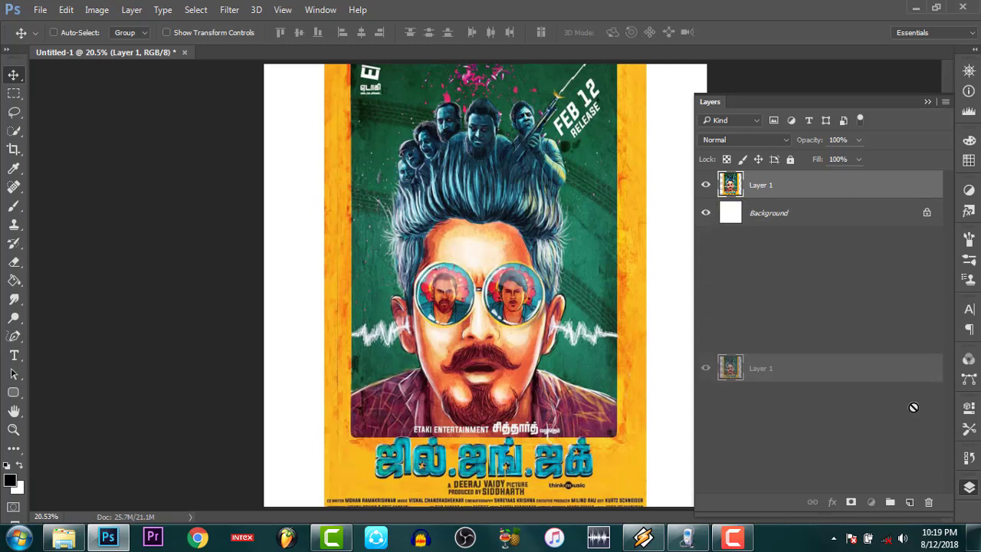
left_click_drag(894, 188, 910, 501)
left_click(705, 213)
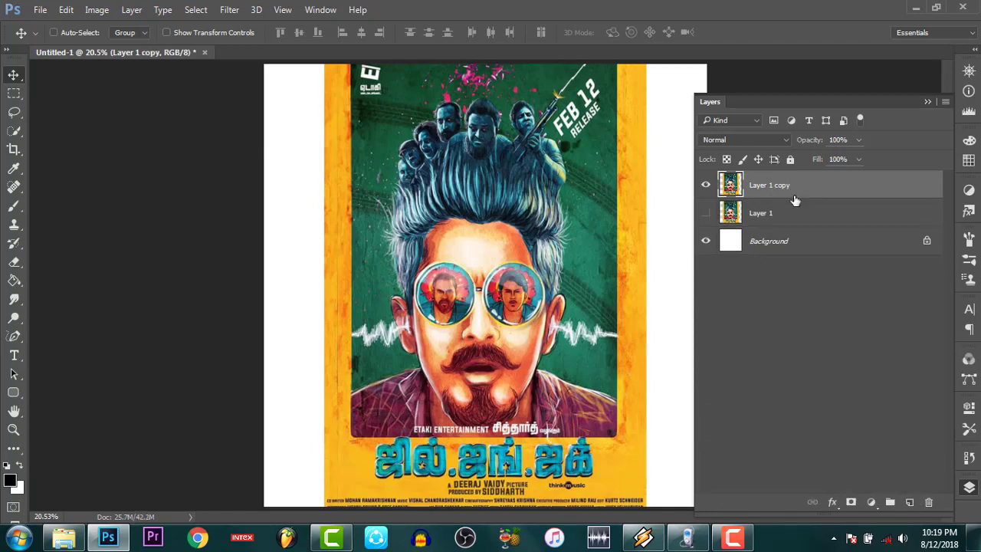
Set Layer 1 copy's opacity to 64%, after trying 73% and 54%
left_click(813, 139)
type("73")
key("Return")
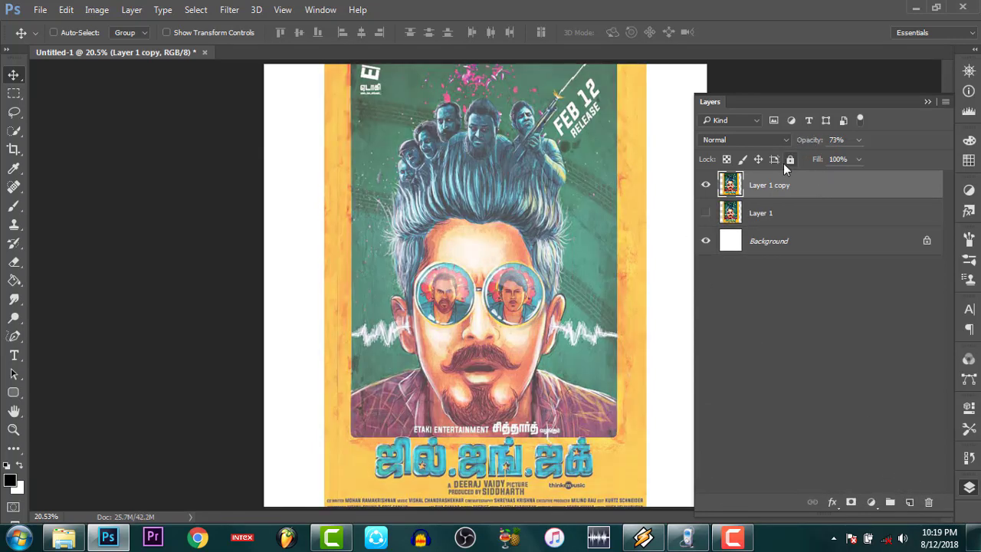
left_click(811, 144)
type("54")
key("Return")
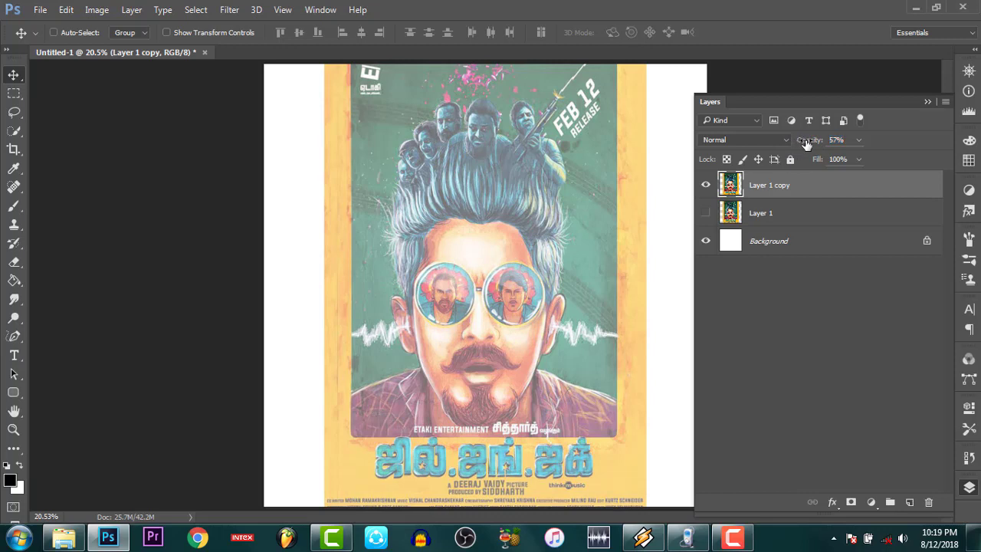
type("64")
key("Return")
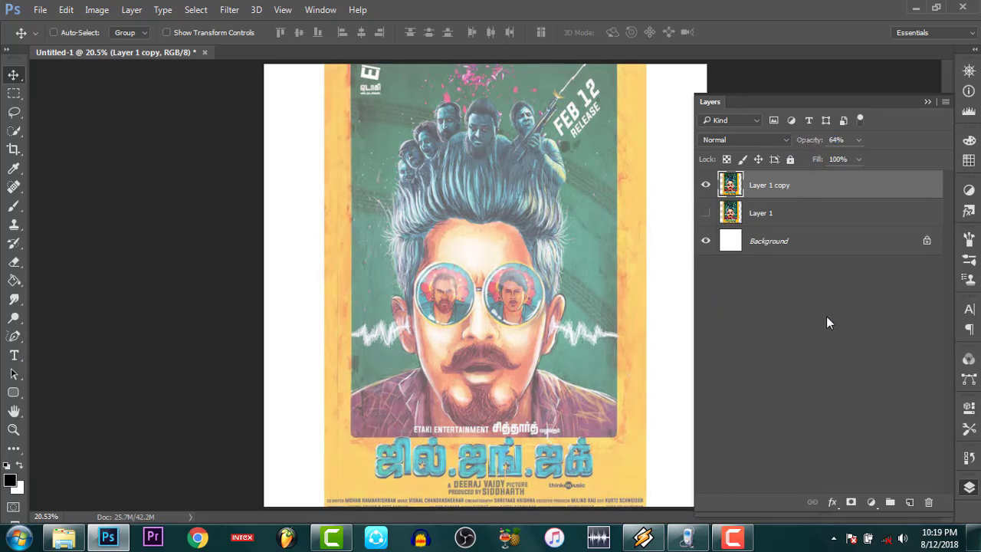
Add an empty Layer 2 on top and zoom the poster view to 25%
left_click(910, 502)
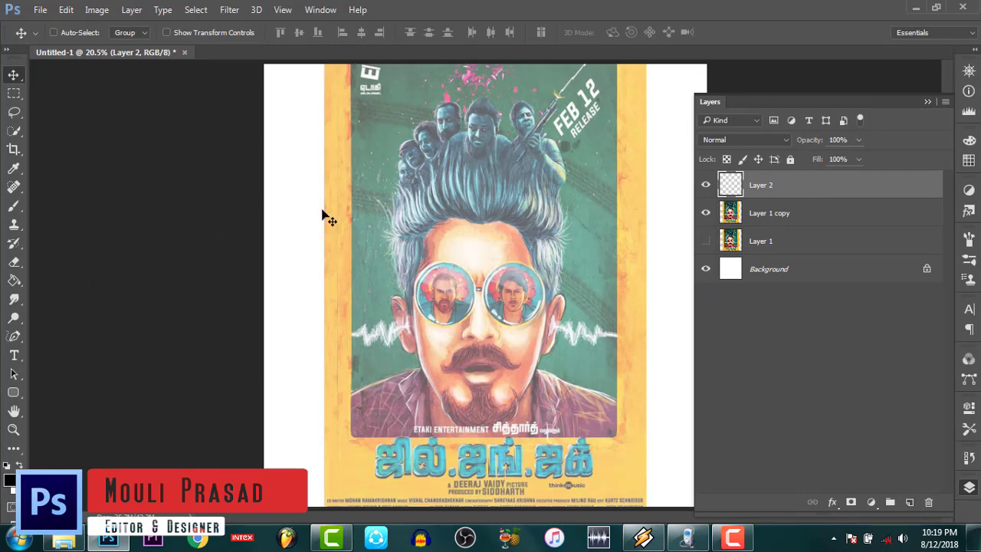
left_click(13, 429)
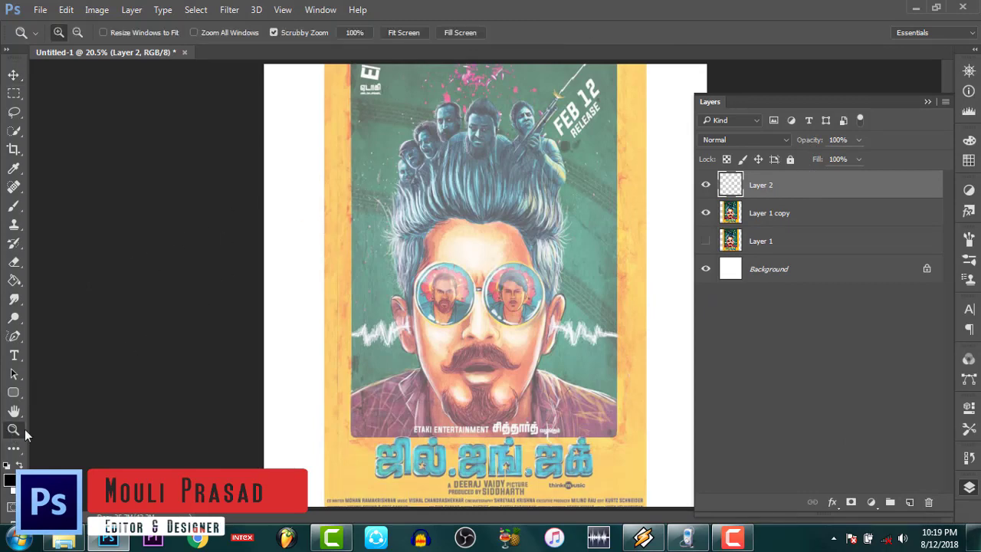
left_click(567, 337)
left_click_drag(570, 339, 567, 307)
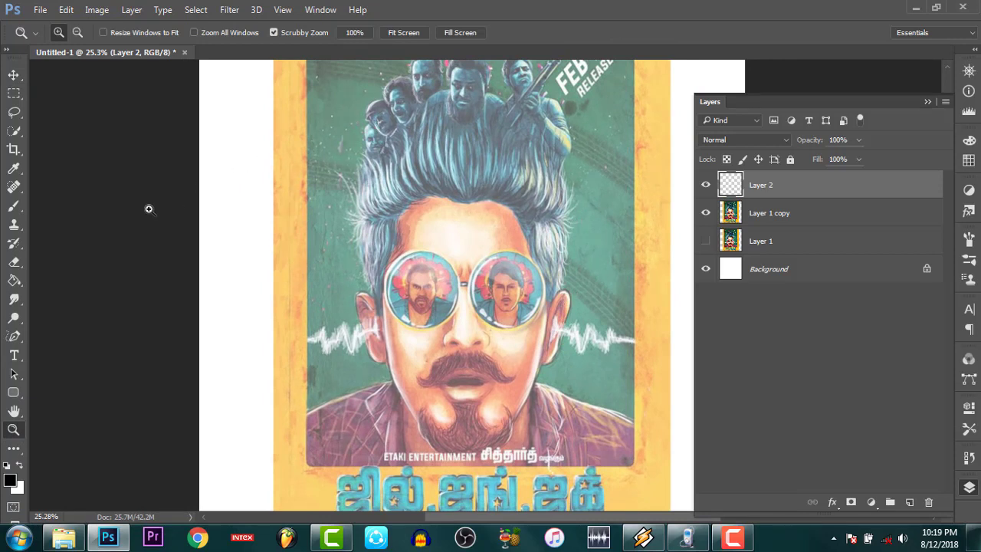
Set the brush to 3 px at 100% opacity and zoom into the mouth and beard
left_click(17, 207)
right_click(469, 214)
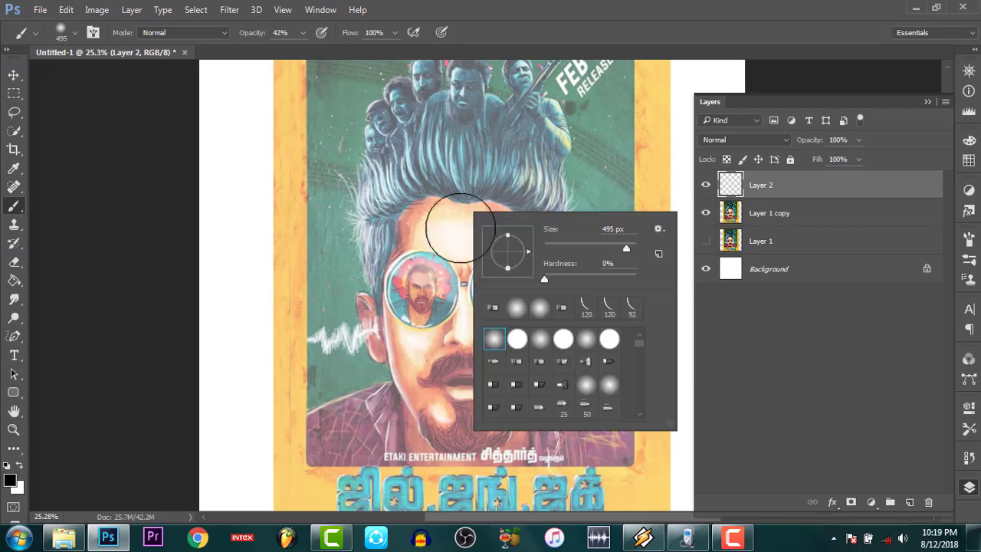
double_click(496, 337)
right_click(479, 252)
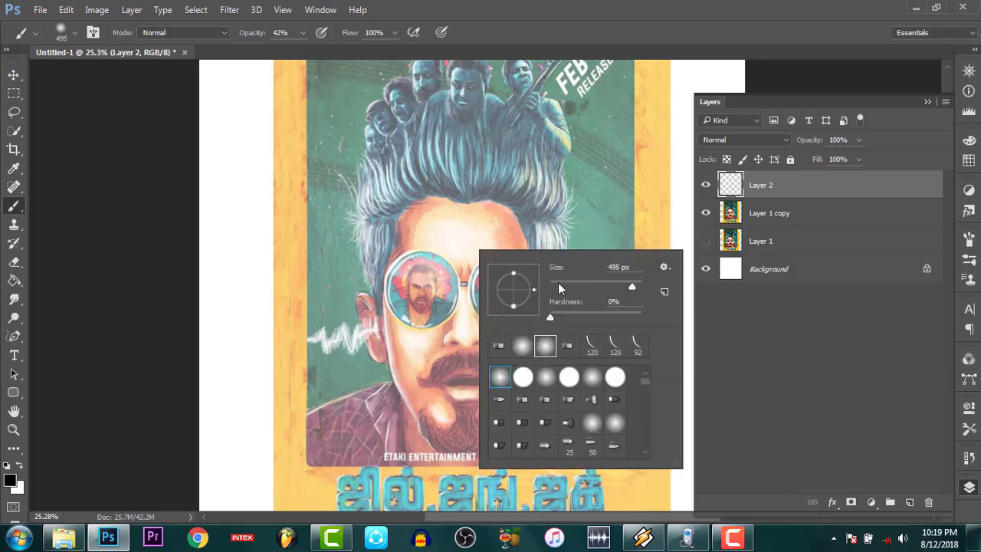
left_click(559, 283)
left_click_drag(561, 286, 547, 286)
left_click_drag(484, 227, 491, 253)
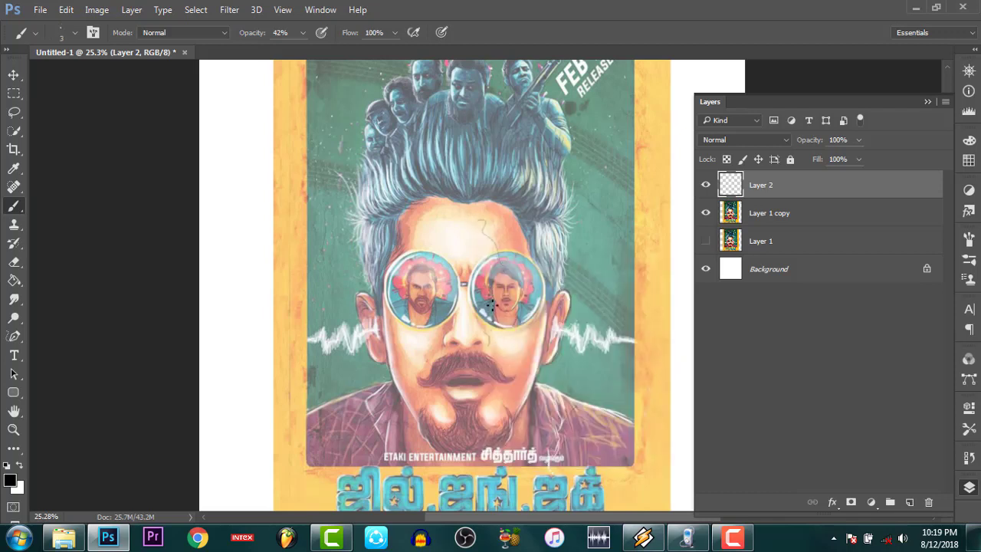
key("ctrl+z")
left_click_drag(253, 32, 344, 48)
left_click(13, 429)
left_click_drag(501, 472, 529, 483)
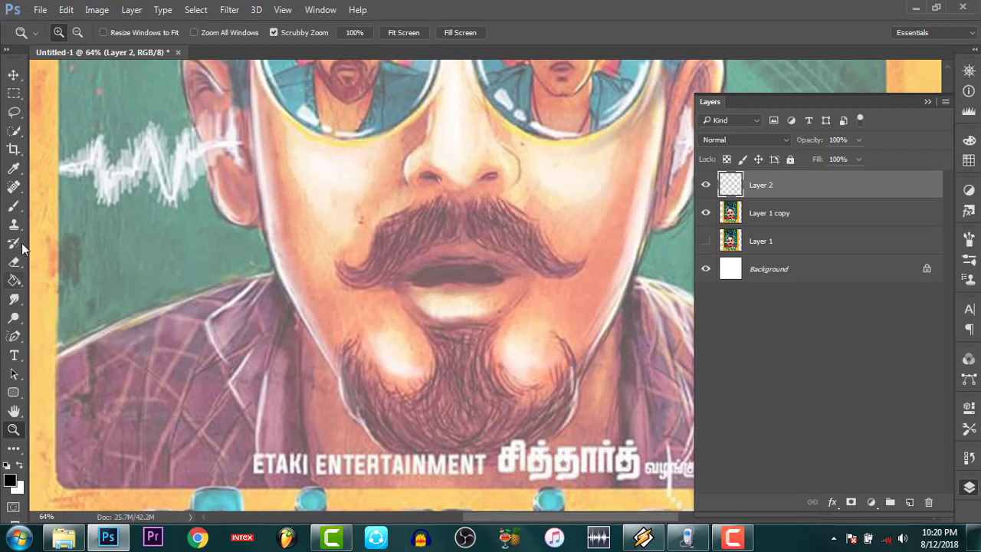
Outline the left shoulder and the jaw below the ear in black, undoing one stray line
left_click(14, 205)
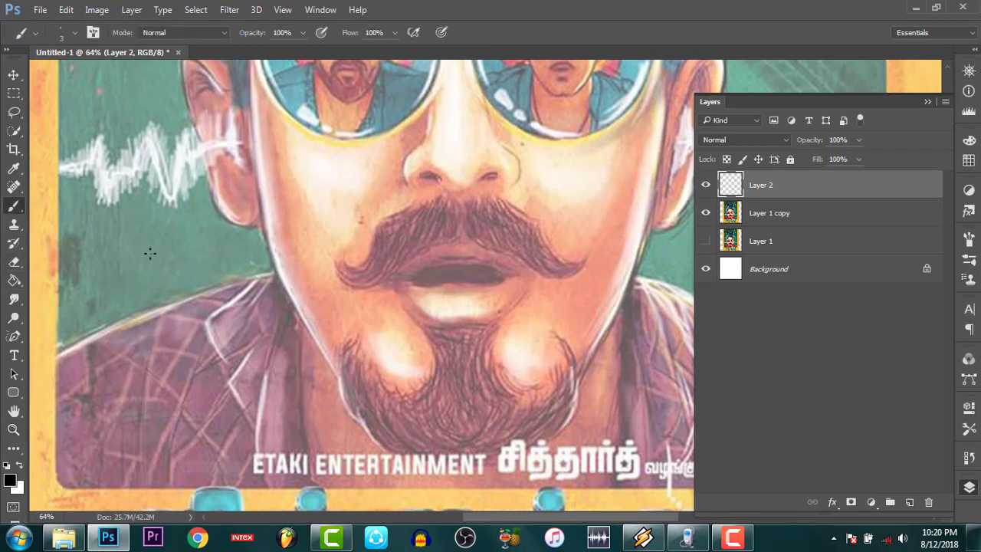
left_click_drag(78, 323, 173, 335)
key("ctrl+z")
mouse_move(54, 357)
left_mouse_down()
mouse_move(132, 318)
mouse_move(274, 272)
left_mouse_up()
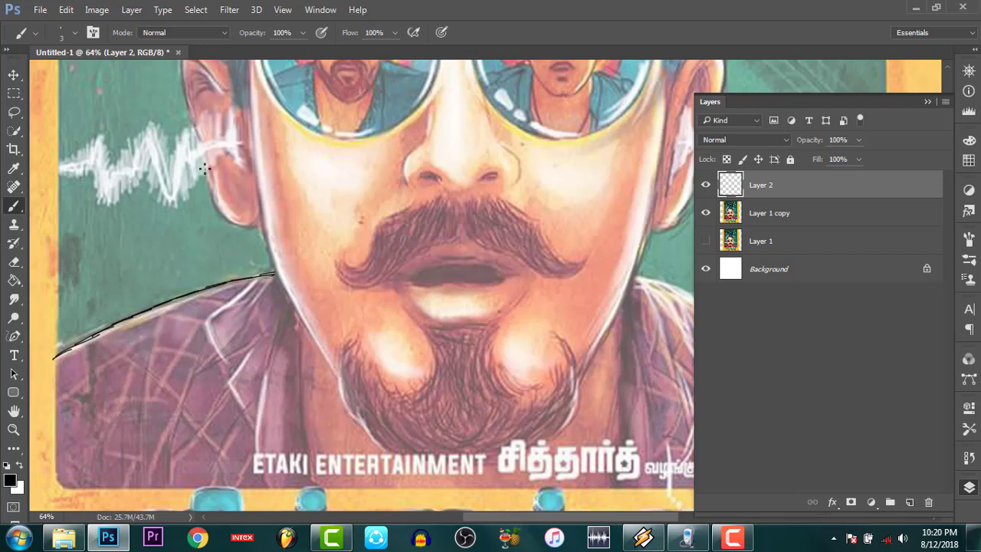
left_click_drag(207, 160, 208, 188)
mouse_move(213, 203)
left_mouse_down()
mouse_move(255, 212)
mouse_move(273, 268)
left_mouse_up()
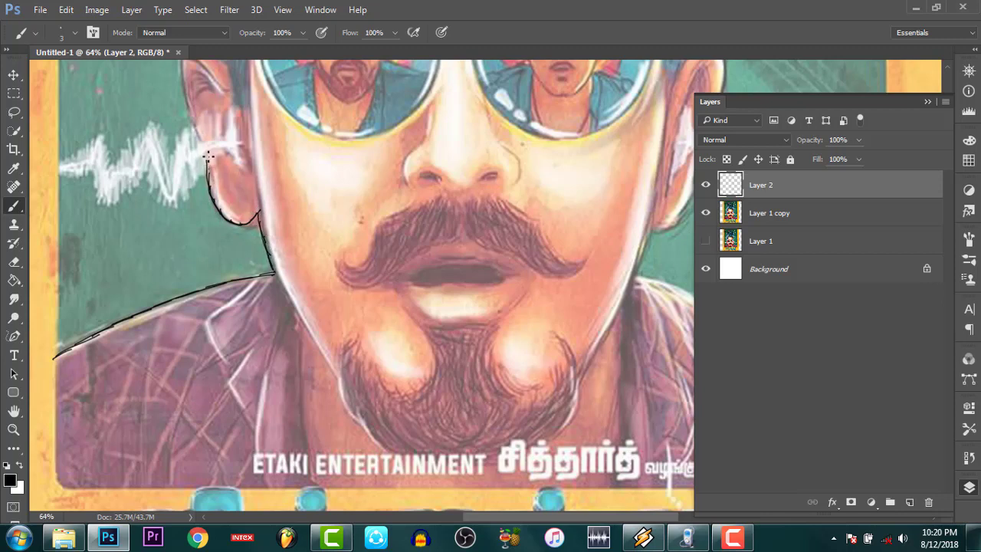
Trace the ear's back, top and inner edges and the hairline
left_click_drag(207, 157, 183, 84)
left_click(928, 101)
scroll(951, 299, "up", 2)
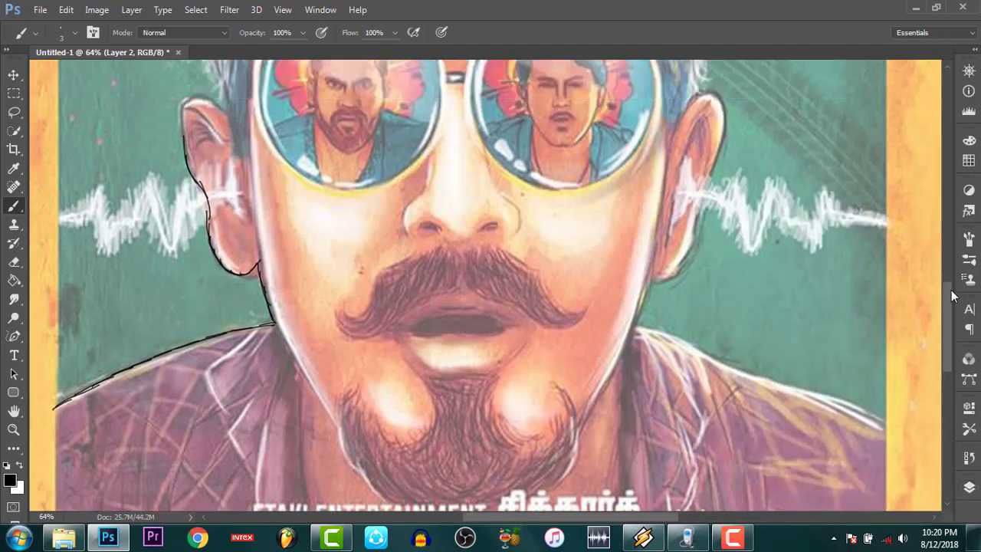
scroll(952, 297, "up", 3)
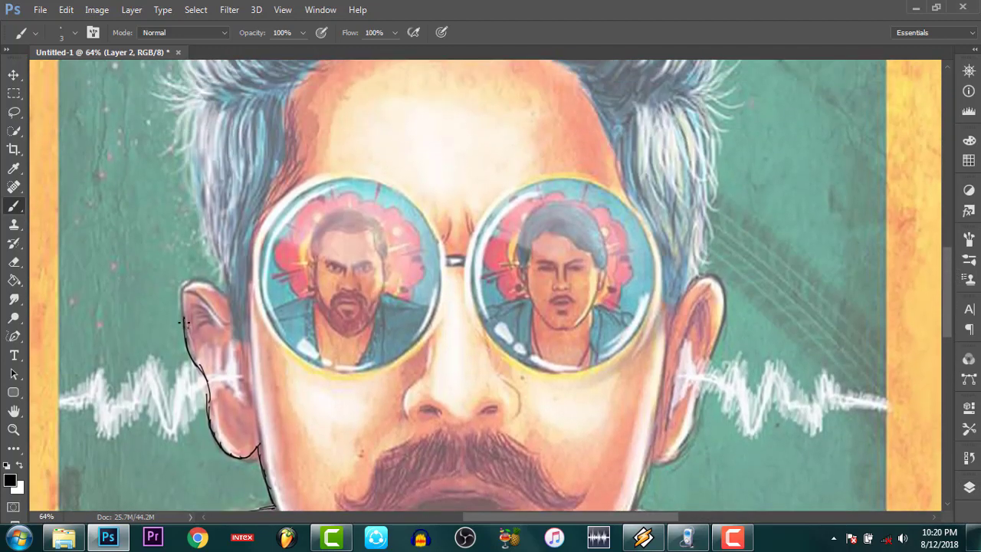
mouse_move(184, 314)
left_mouse_down()
mouse_move(198, 269)
mouse_move(216, 280)
left_mouse_up()
mouse_move(226, 289)
left_mouse_down()
mouse_move(194, 198)
mouse_move(191, 131)
mouse_move(203, 90)
left_mouse_up()
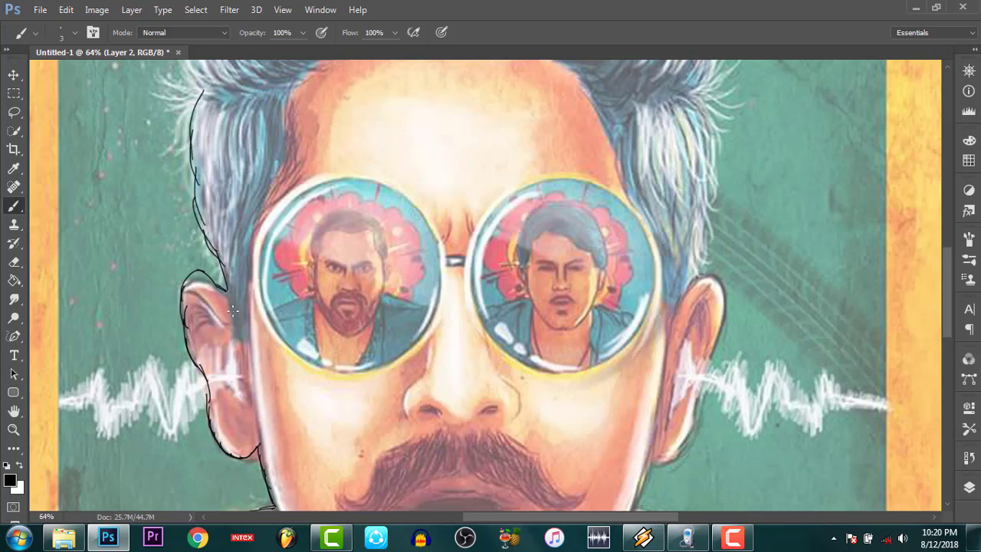
mouse_move(227, 286)
left_mouse_down()
mouse_move(238, 339)
mouse_move(259, 221)
mouse_move(301, 172)
left_mouse_up()
Extend the outline across the hair top, down its right side and over the right ear
scroll(299, 222, "up", 2)
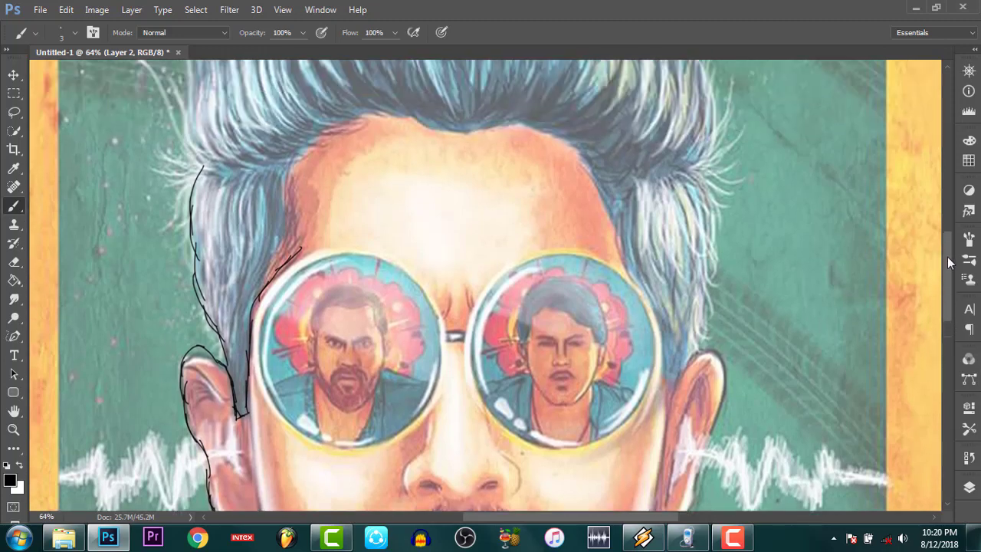
scroll(299, 221, "up", 2)
scroll(299, 221, "up", 2)
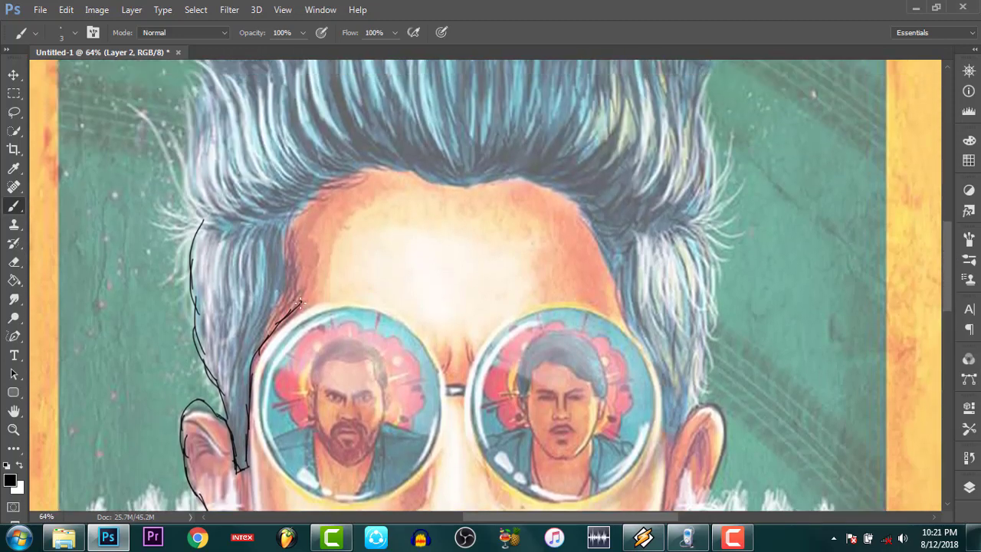
mouse_move(302, 306)
left_mouse_down()
mouse_move(297, 215)
mouse_move(317, 188)
mouse_move(397, 169)
mouse_move(465, 184)
mouse_move(523, 172)
mouse_move(590, 218)
mouse_move(619, 302)
left_mouse_up()
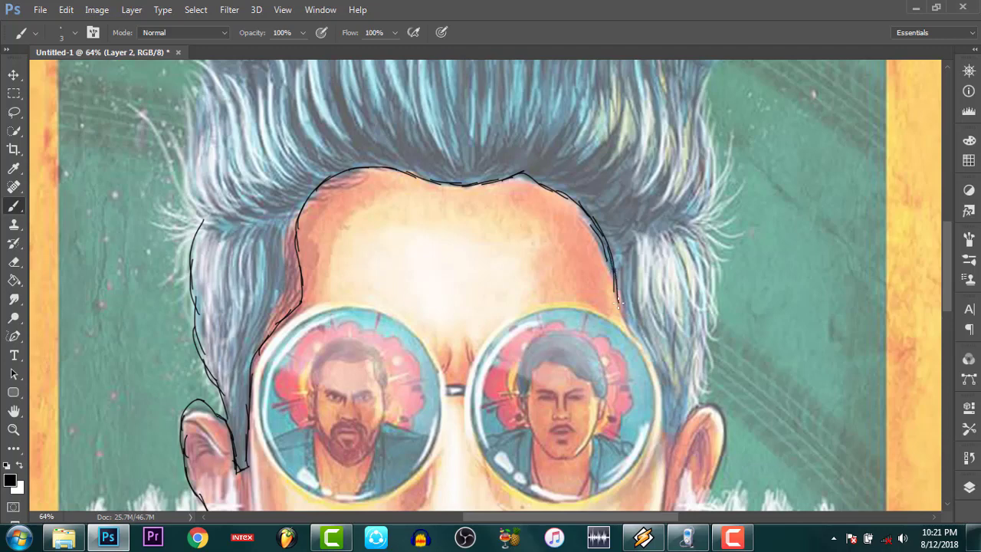
scroll(882, 245, "down", 2)
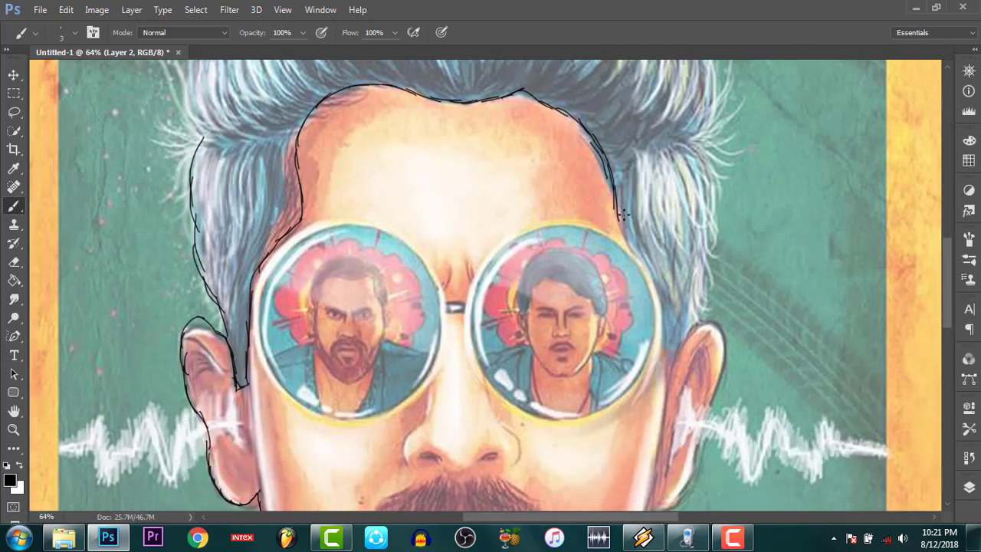
mouse_move(618, 217)
left_mouse_down()
mouse_move(660, 288)
mouse_move(664, 344)
mouse_move(679, 338)
mouse_move(710, 293)
mouse_move(720, 184)
mouse_move(704, 137)
left_mouse_up()
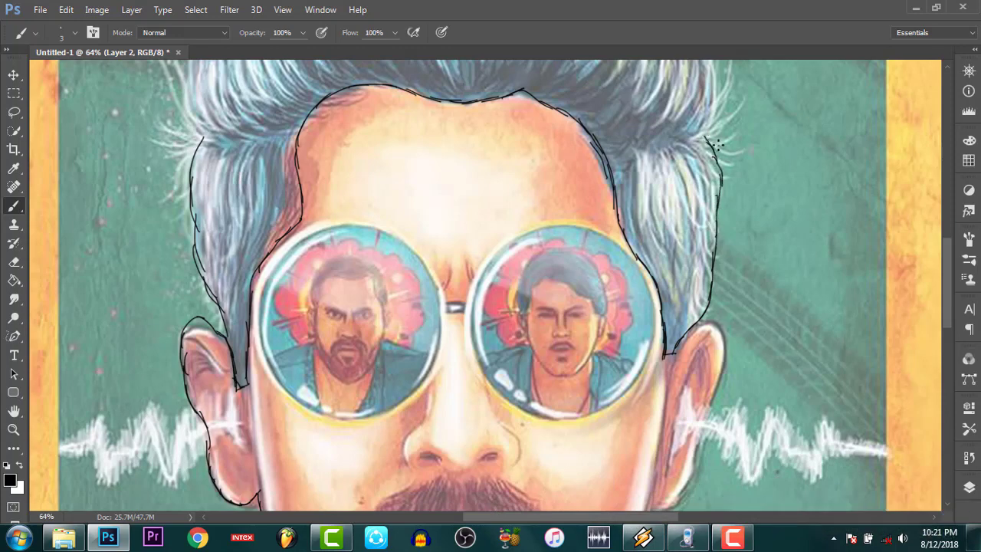
left_click_drag(949, 261, 936, 296)
mouse_move(665, 222)
left_mouse_down()
mouse_move(713, 185)
mouse_move(722, 245)
mouse_move(683, 371)
mouse_move(662, 375)
mouse_move(655, 365)
mouse_move(667, 374)
left_mouse_up()
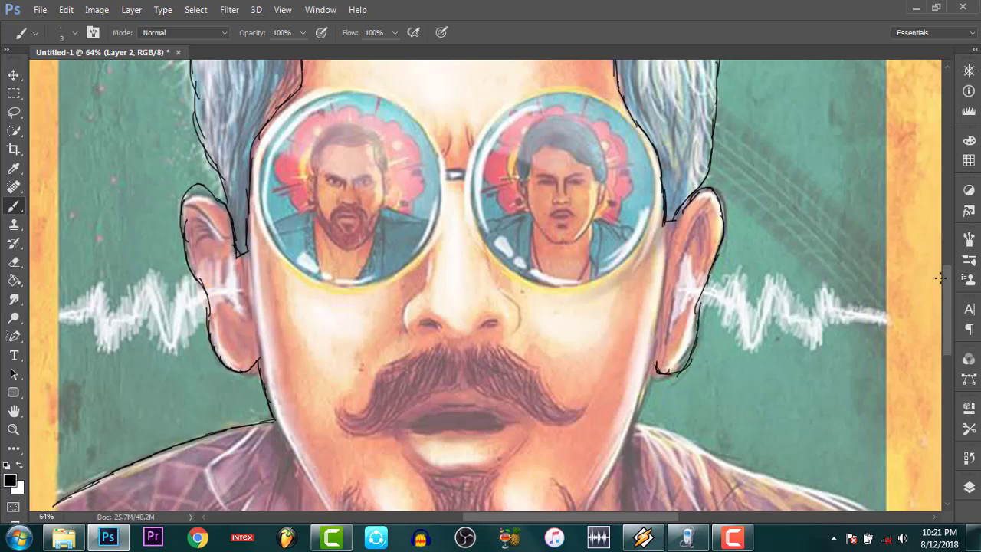
Draw the right jawline, left neck, left shoulder, collar and left shirt edge
scroll(946, 291, "down", 3)
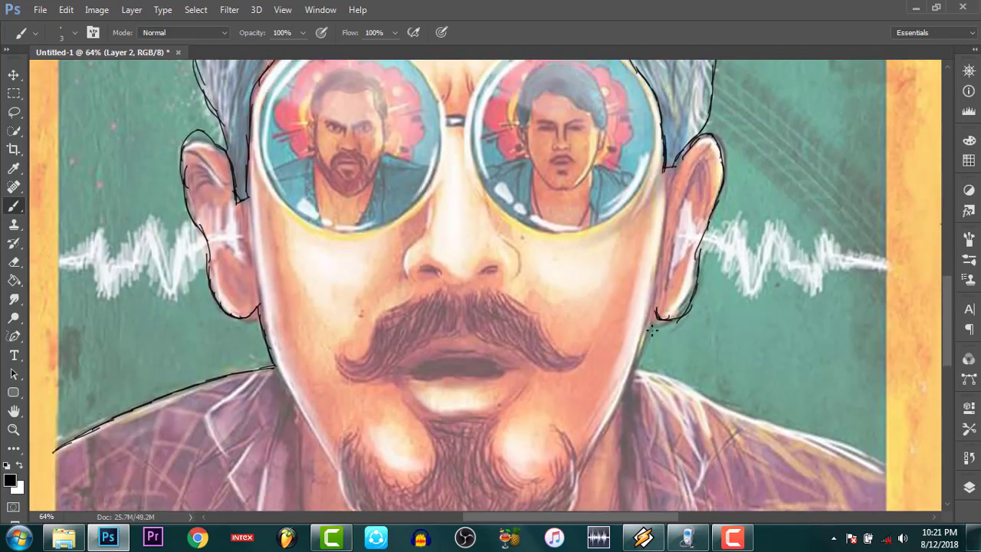
left_click_drag(656, 313, 633, 378)
scroll(946, 329, "down", 3)
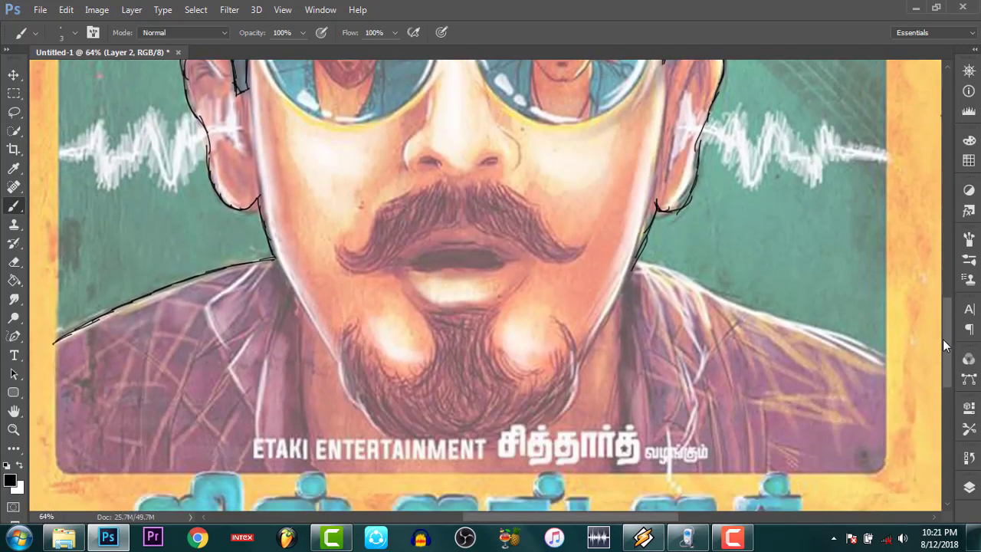
scroll(945, 345, "down", 2)
left_click_drag(272, 240, 335, 335)
mouse_move(216, 283)
left_mouse_down()
mouse_move(206, 286)
mouse_move(250, 253)
mouse_move(209, 296)
mouse_move(224, 323)
mouse_move(247, 314)
mouse_move(231, 345)
mouse_move(252, 384)
left_mouse_up()
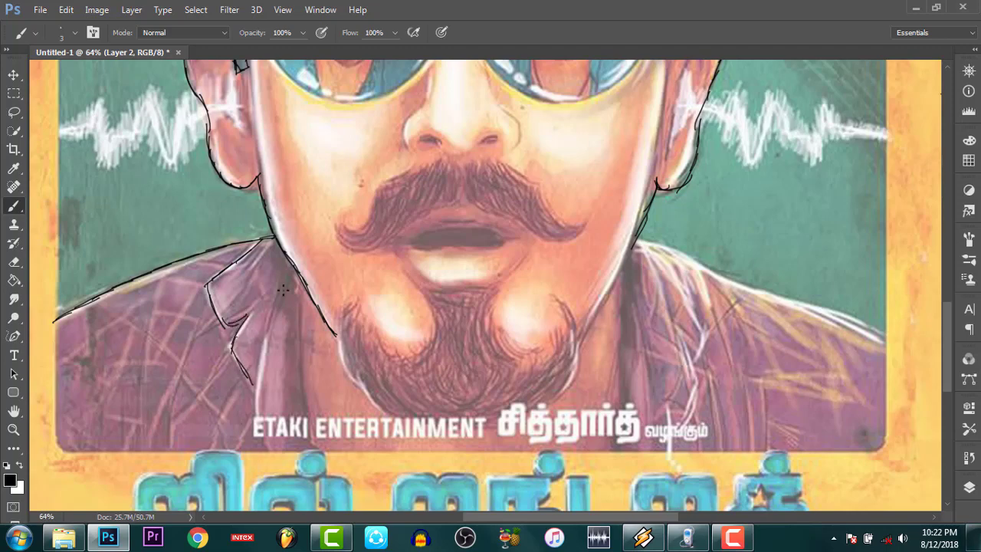
scroll(930, 333, "down", 3)
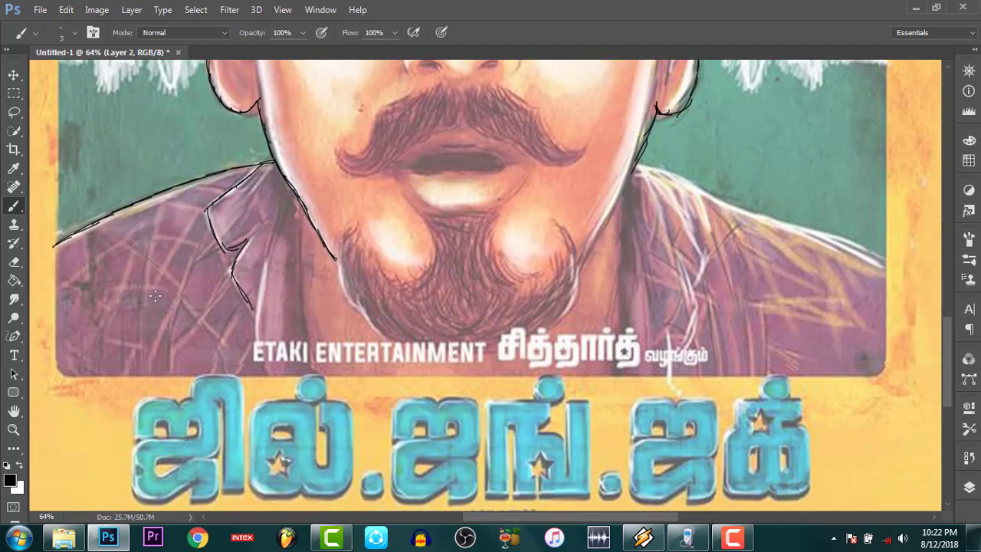
mouse_move(265, 268)
left_mouse_down()
mouse_move(255, 311)
mouse_move(263, 369)
left_mouse_up()
left_click_drag(56, 245, 63, 371)
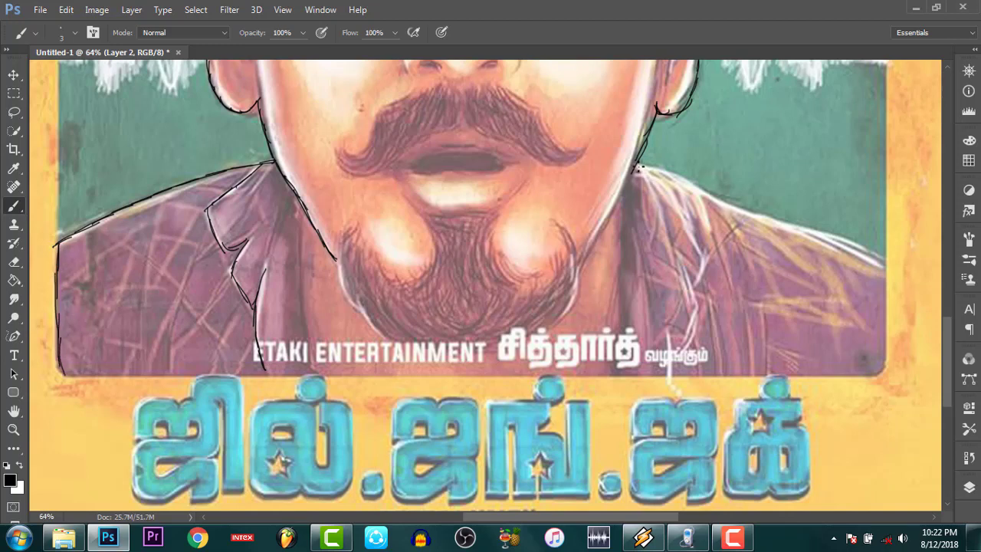
Draw the right shoulder, right shirt lines with hatching, and a reinforced right neck line
mouse_move(639, 168)
left_mouse_down()
mouse_move(692, 184)
mouse_move(732, 217)
mouse_move(881, 257)
mouse_move(894, 270)
mouse_move(885, 377)
left_mouse_up()
mouse_move(625, 187)
left_mouse_down()
mouse_move(650, 312)
mouse_move(639, 376)
mouse_move(674, 336)
left_mouse_up()
mouse_move(659, 368)
left_mouse_down()
mouse_move(694, 324)
mouse_move(730, 223)
left_mouse_up()
left_click_drag(710, 298, 705, 274)
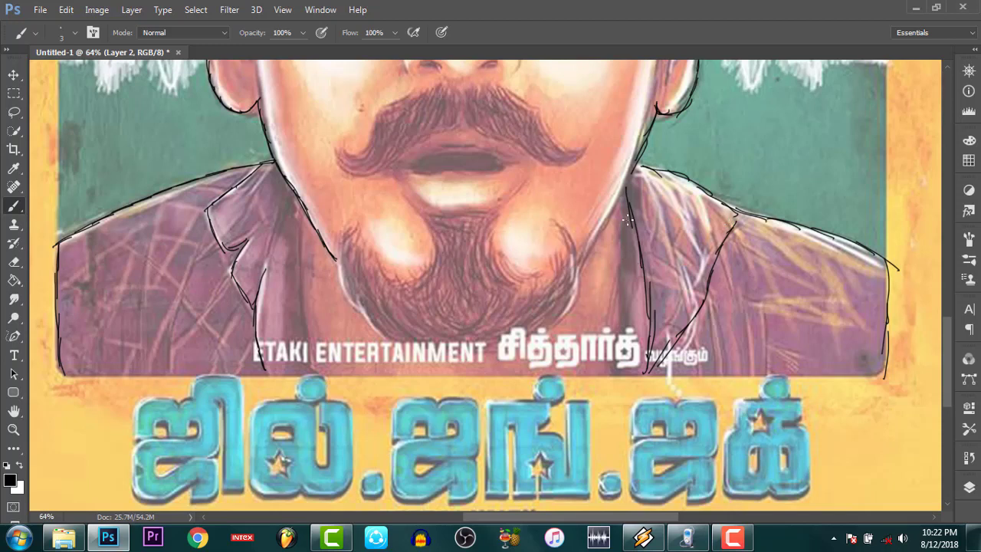
left_click_drag(624, 199, 619, 277)
left_click_drag(625, 231, 618, 332)
left_click_drag(623, 293, 620, 374)
Reinforce the left neck and collar line, then outline the left beard edge and curved right chin
left_click_drag(301, 207, 301, 305)
left_click_drag(296, 256, 306, 368)
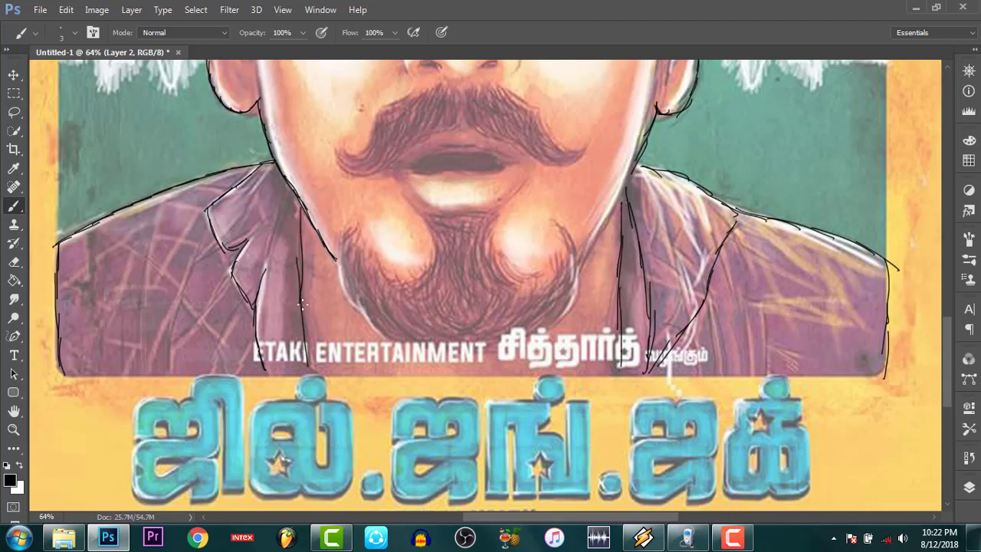
left_click_drag(303, 299, 315, 371)
mouse_move(338, 266)
left_mouse_down()
mouse_move(342, 291)
mouse_move(374, 329)
mouse_move(398, 335)
left_mouse_up()
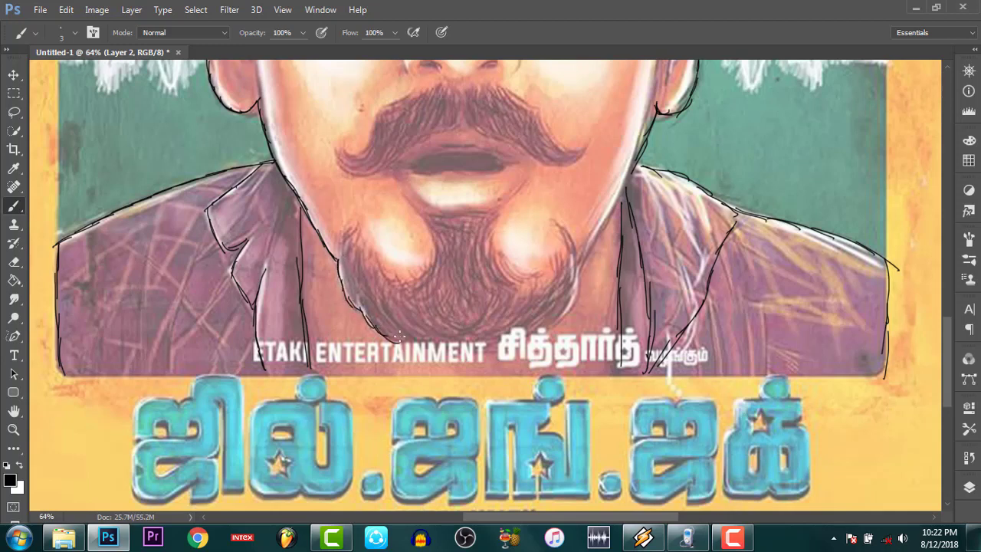
mouse_move(339, 261)
left_mouse_down()
mouse_move(357, 226)
mouse_move(376, 277)
mouse_move(407, 288)
left_mouse_up()
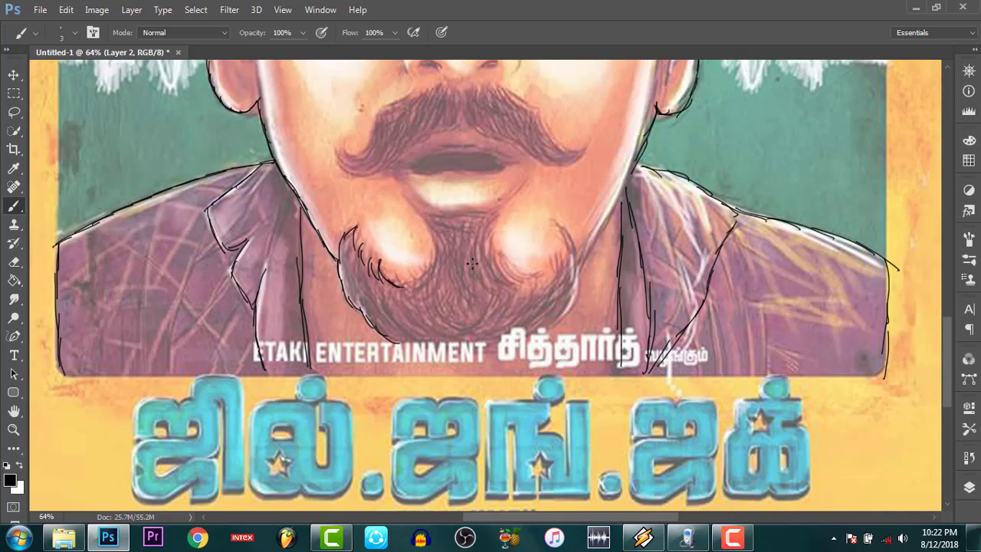
mouse_move(493, 230)
left_mouse_down()
mouse_move(496, 269)
mouse_move(529, 285)
mouse_move(567, 228)
mouse_move(573, 274)
left_mouse_up()
Trace the right chin line, the beard's bottom edge and the tops of both rounded chin patches
scroll(948, 335, "down", 3)
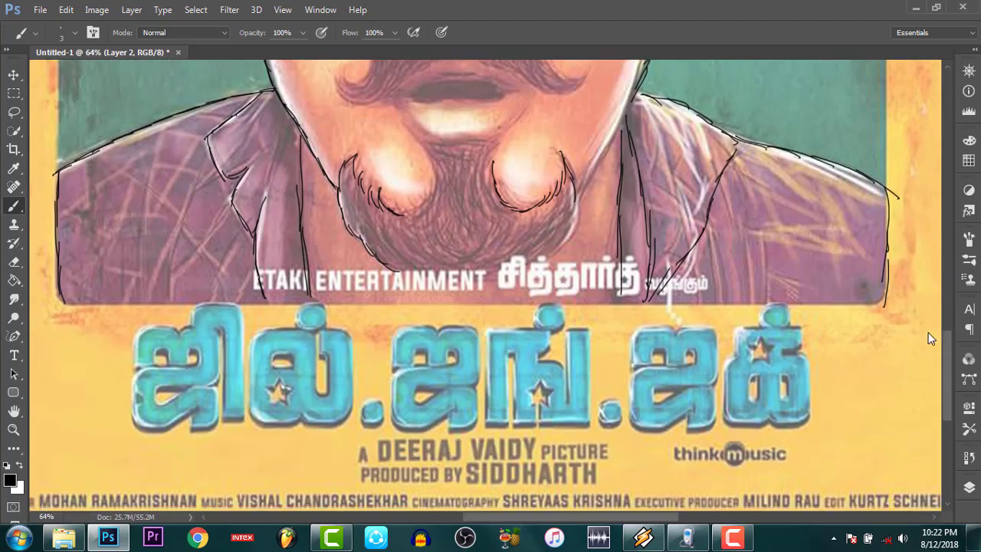
left_click_drag(567, 242, 538, 262)
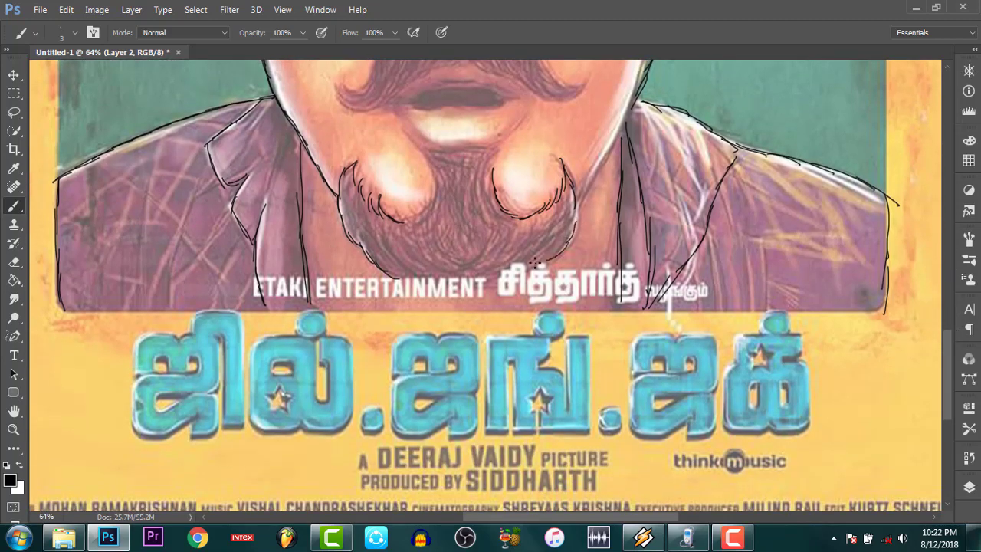
left_click_drag(404, 282, 482, 286)
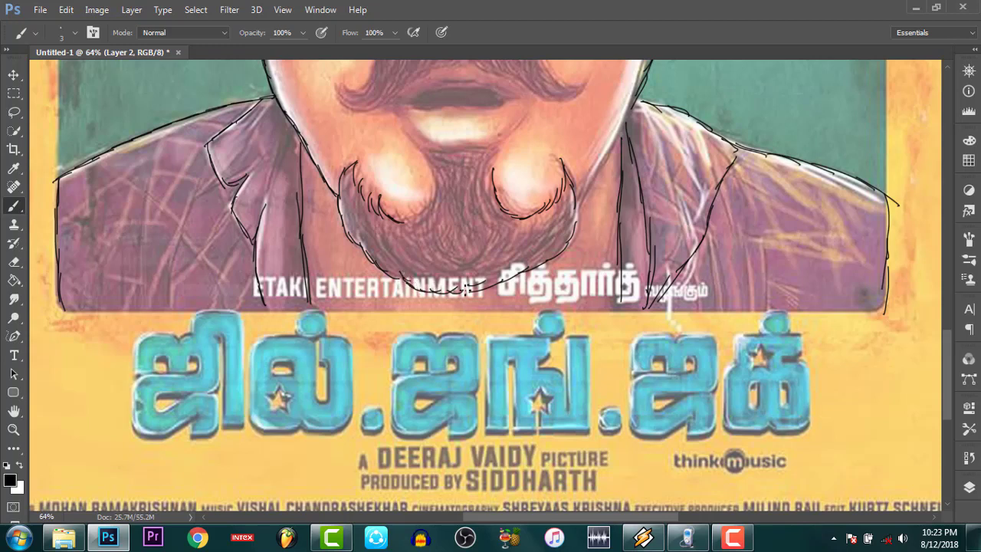
left_click_drag(456, 290, 483, 282)
mouse_move(415, 217)
left_mouse_down()
mouse_move(431, 158)
mouse_move(418, 139)
left_mouse_up()
left_click_drag(503, 141, 492, 174)
Trace the moustache's curled left tip, lower edge, right end, upper-lip line and top outline
scroll(915, 321, "up", 5)
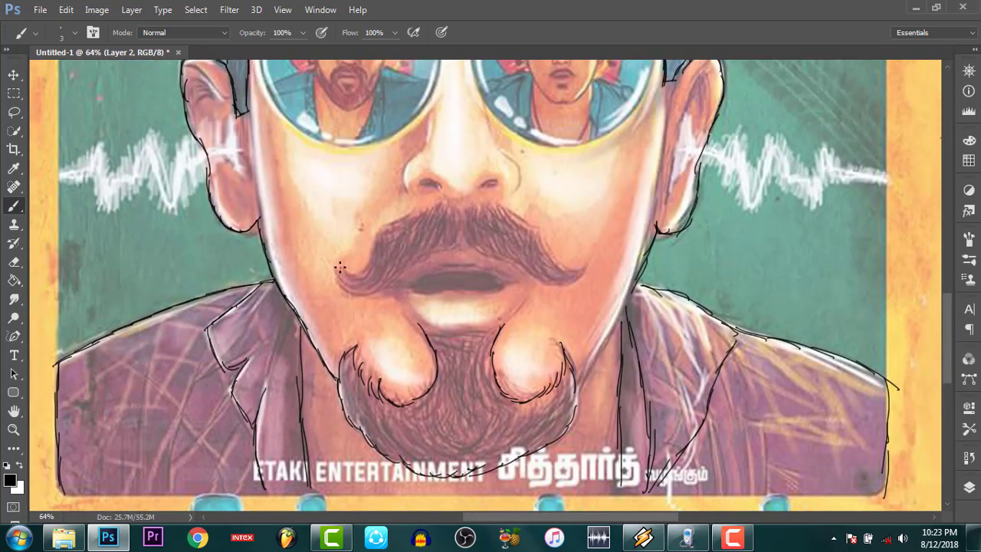
mouse_move(340, 266)
left_mouse_down()
mouse_move(372, 258)
mouse_move(408, 212)
left_mouse_up()
left_click_drag(335, 260, 365, 286)
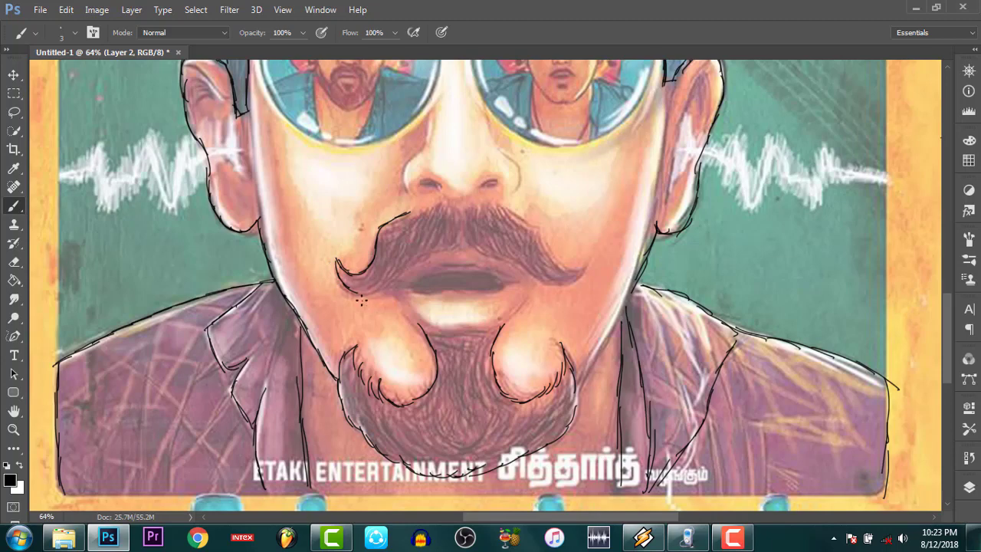
left_click_drag(359, 292, 427, 254)
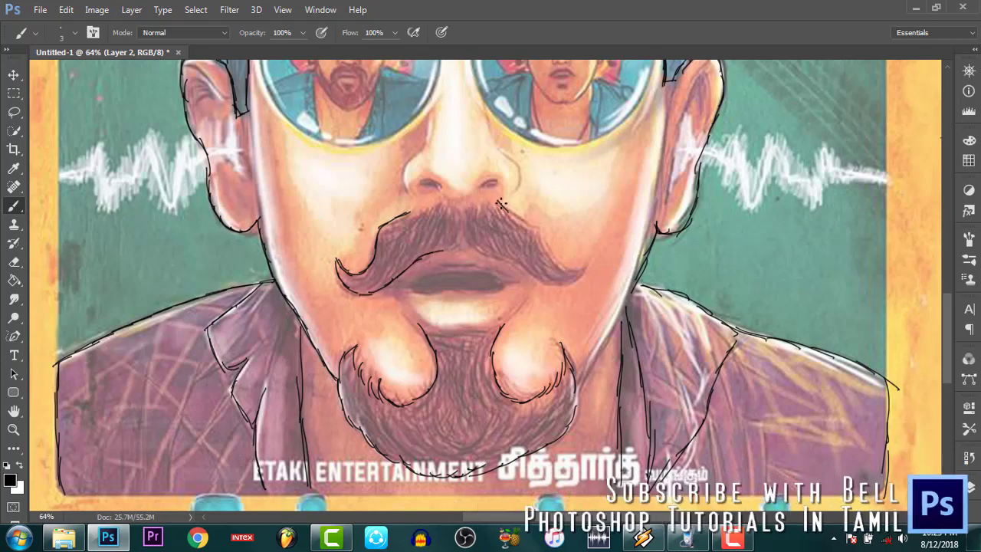
mouse_move(498, 202)
left_mouse_down()
mouse_move(553, 255)
mouse_move(591, 263)
mouse_move(535, 277)
left_mouse_up()
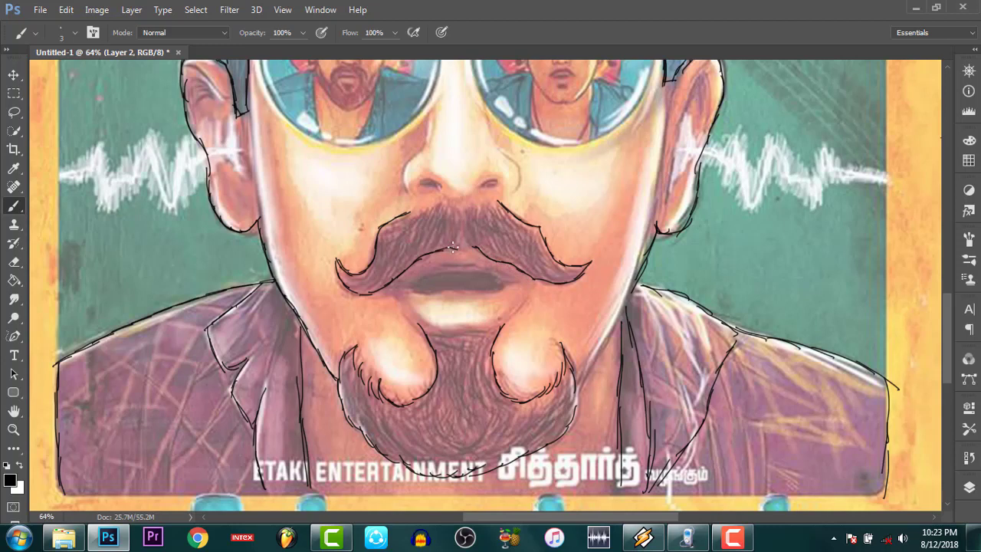
left_click_drag(453, 247, 466, 251)
left_click_drag(408, 214, 442, 203)
Draw the nose's left edge, both bridge sides, both nostrils and the line beneath them
left_click_drag(951, 296, 670, 265)
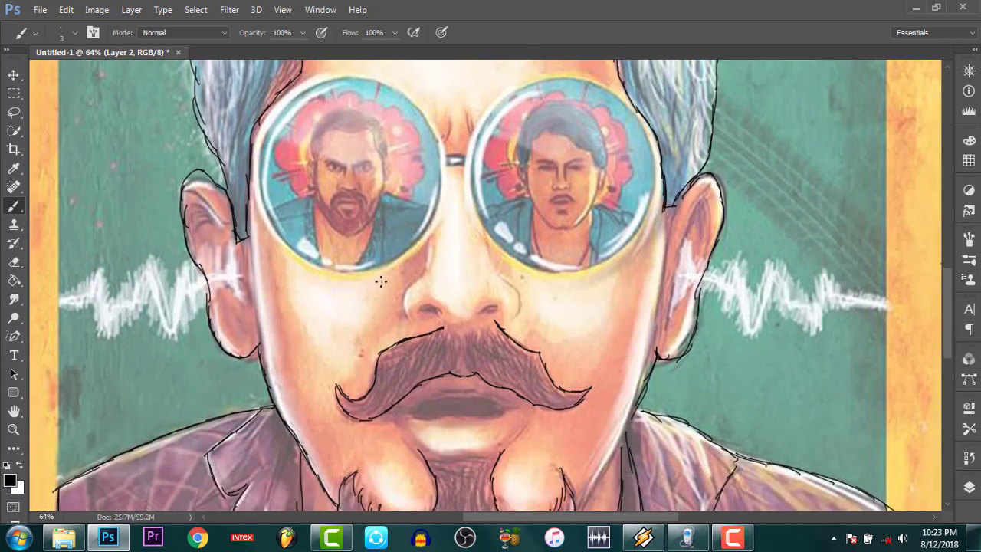
mouse_move(423, 272)
left_mouse_down()
mouse_move(406, 292)
mouse_move(410, 316)
mouse_move(421, 318)
left_mouse_up()
left_click(444, 322)
mouse_move(459, 320)
left_mouse_down()
mouse_move(522, 305)
mouse_move(498, 272)
left_mouse_up()
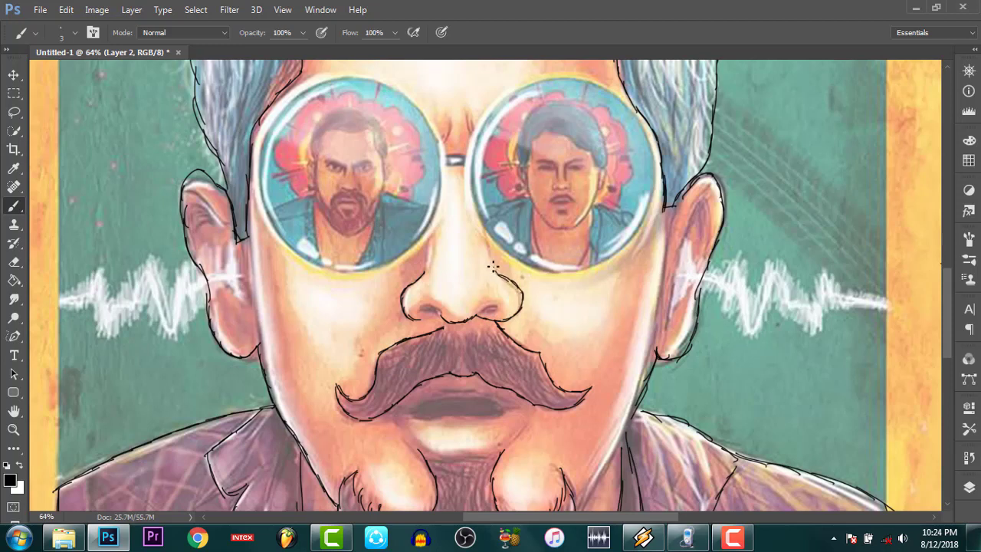
left_click_drag(432, 270, 430, 243)
left_click_drag(488, 243, 498, 268)
left_click_drag(428, 307, 443, 315)
left_click_drag(475, 313, 496, 308)
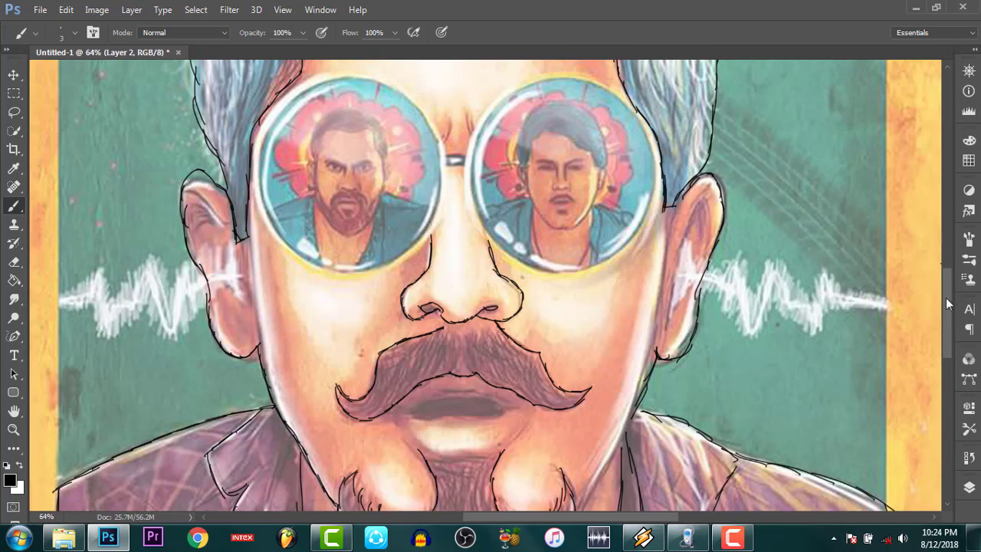
left_click_drag(950, 319, 953, 291)
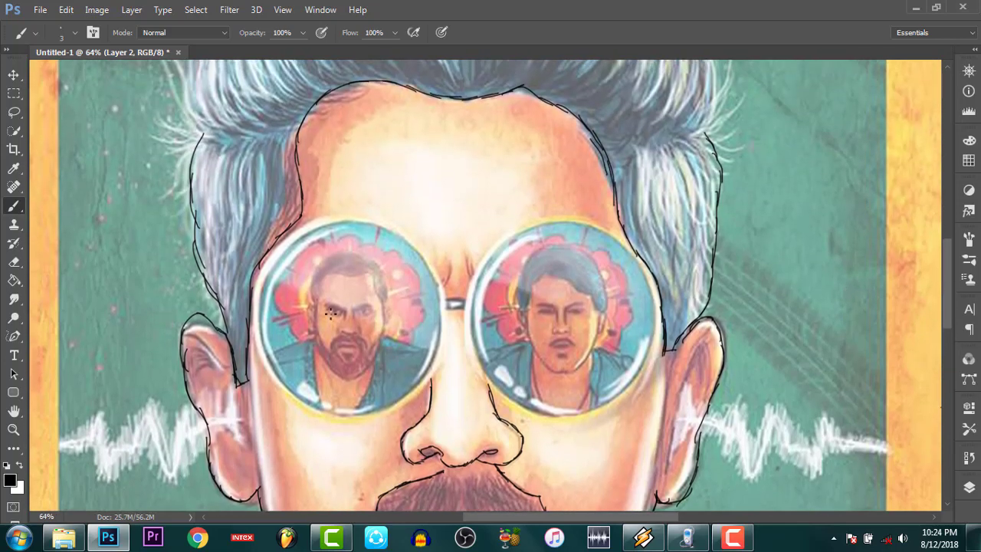
Outline the left lens rim, redrawing its right side after one undone stroke
mouse_move(253, 322)
left_mouse_down()
mouse_move(270, 365)
mouse_move(312, 404)
mouse_move(349, 416)
left_mouse_up()
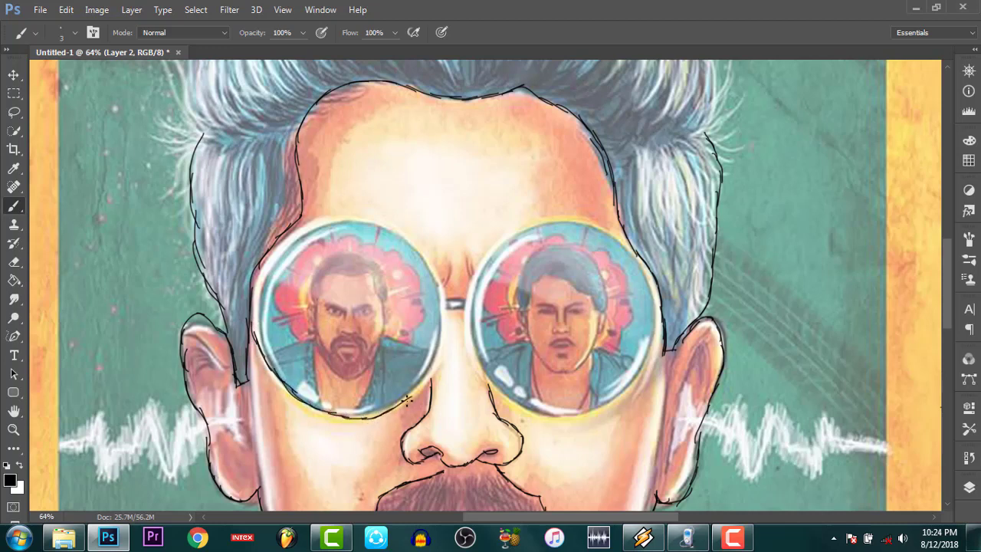
left_click_drag(382, 414, 439, 377)
mouse_move(439, 287)
left_mouse_down()
mouse_move(414, 245)
mouse_move(331, 220)
mouse_move(258, 282)
mouse_move(268, 308)
left_mouse_up()
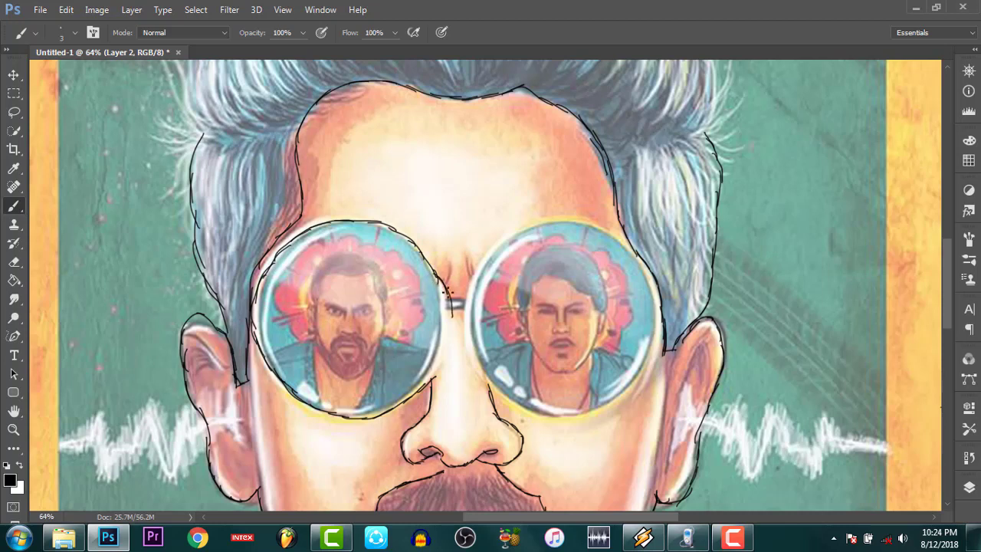
left_click_drag(444, 290, 445, 334)
key("ctrl+z")
mouse_move(437, 277)
left_mouse_down()
mouse_move(448, 324)
mouse_move(431, 383)
left_mouse_up()
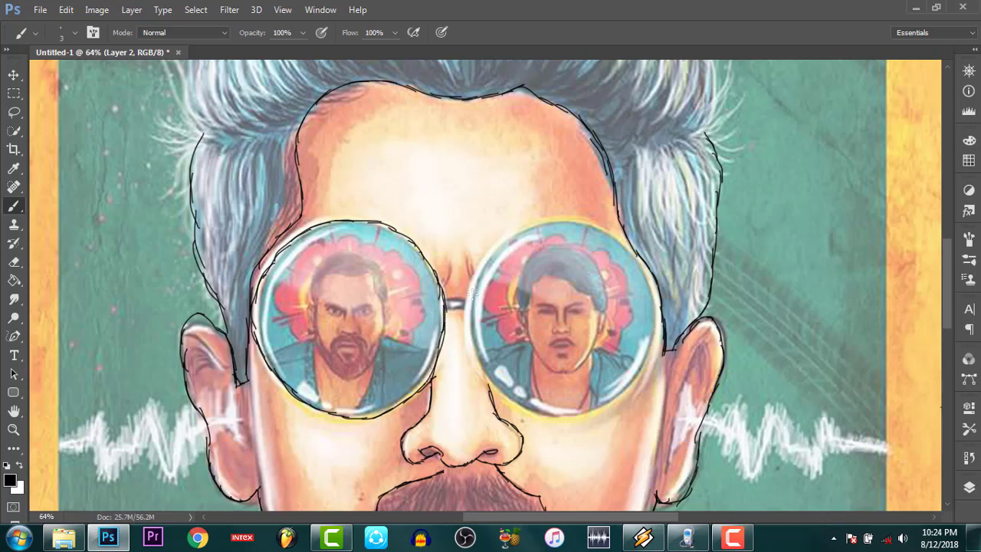
Draw the bridge between the lenses and the right lens's left and lower rims
mouse_move(445, 299)
left_mouse_down()
mouse_move(469, 310)
mouse_move(496, 249)
mouse_move(532, 221)
mouse_move(583, 220)
mouse_move(630, 240)
left_mouse_up()
left_click_drag(467, 330, 467, 306)
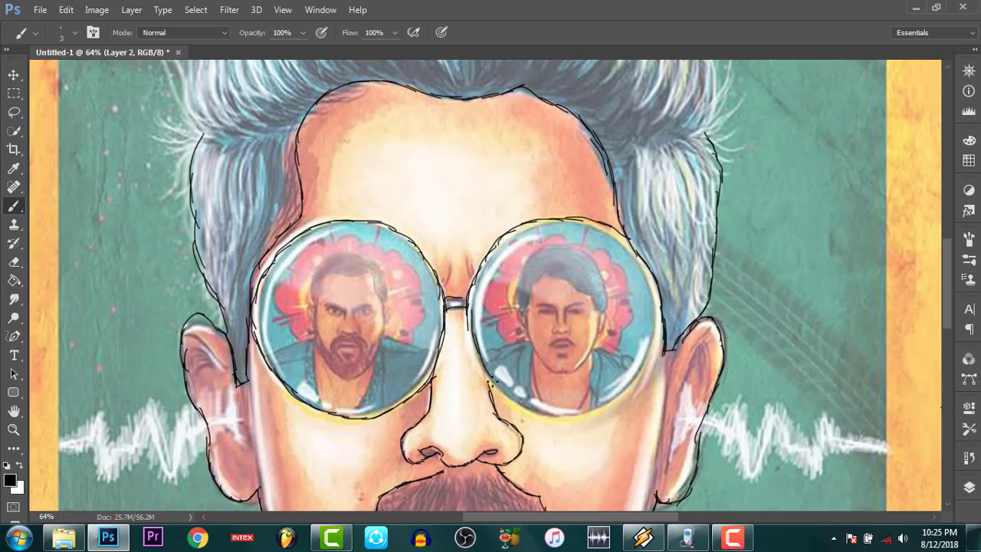
mouse_move(492, 382)
left_mouse_down()
mouse_move(560, 415)
mouse_move(622, 390)
mouse_move(645, 362)
mouse_move(661, 300)
mouse_move(656, 257)
left_mouse_up()
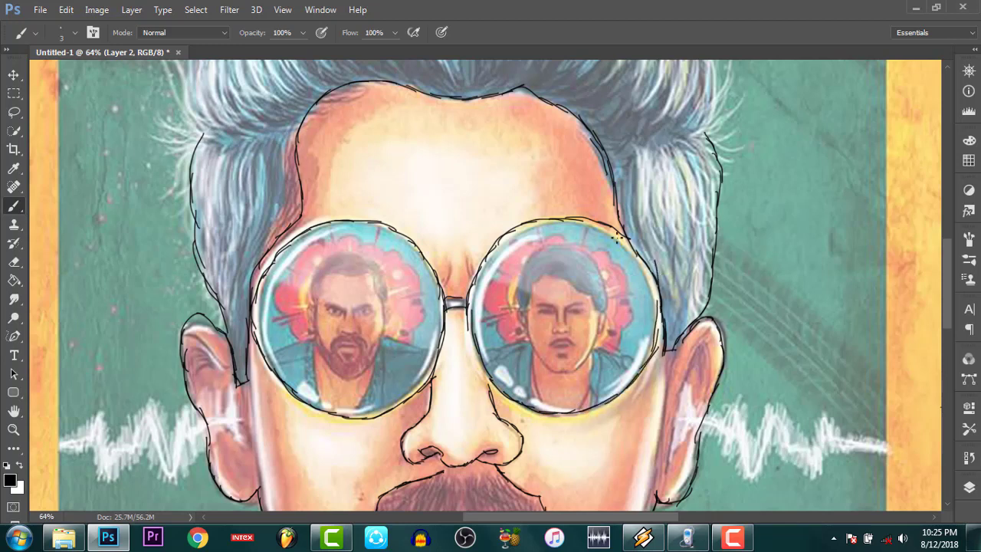
left_click(13, 429)
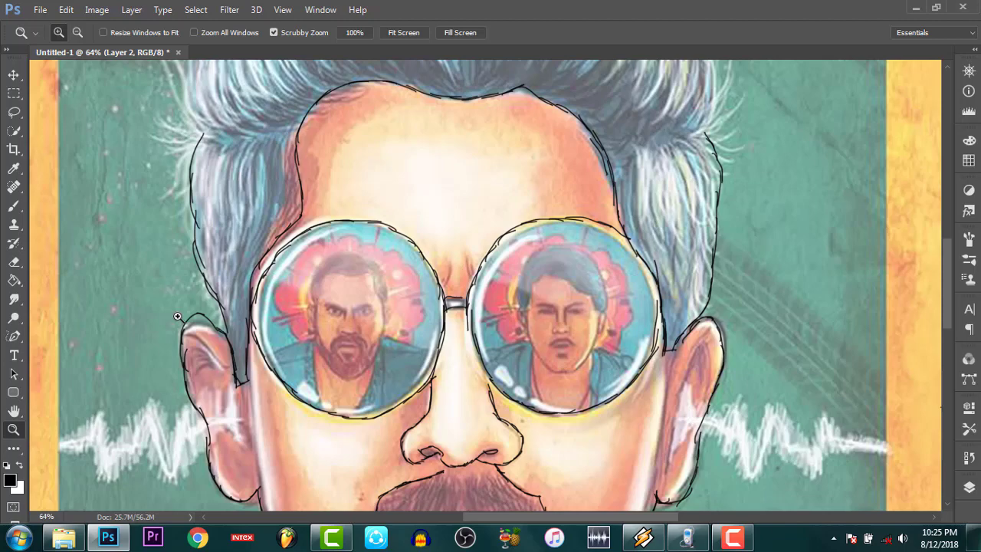
Zoom in on the face and hair and trace the hair's left outline in black
right_click(381, 266)
left_click(395, 274)
left_click_drag(483, 163, 537, 248)
left_click(13, 205)
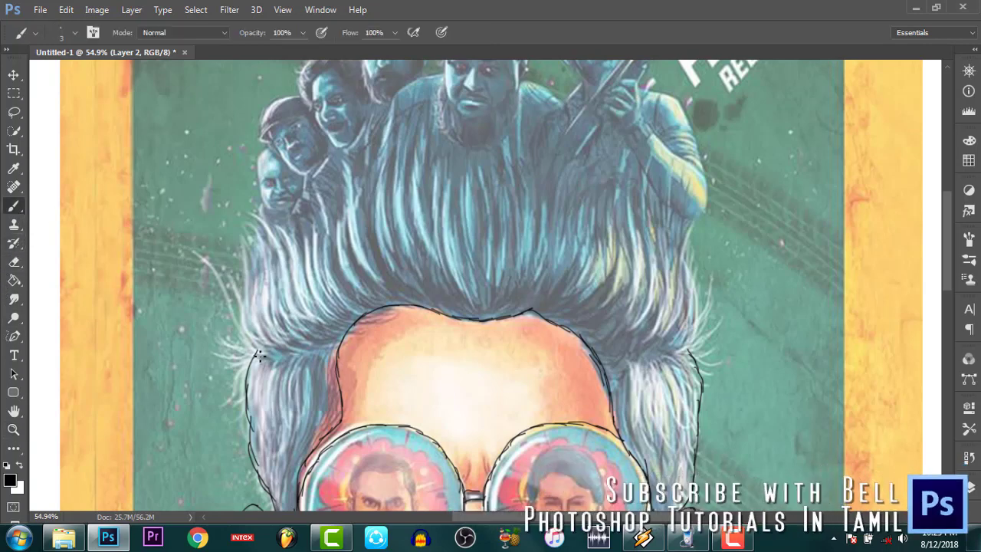
left_click_drag(244, 355, 247, 300)
mouse_move(237, 243)
left_mouse_down()
mouse_move(246, 267)
mouse_move(244, 231)
mouse_move(260, 269)
left_mouse_up()
Add top-left hair strands, undo the last two strokes, and redraw the left edge outline
mouse_move(248, 224)
left_mouse_down()
mouse_move(277, 256)
mouse_move(301, 244)
left_mouse_up()
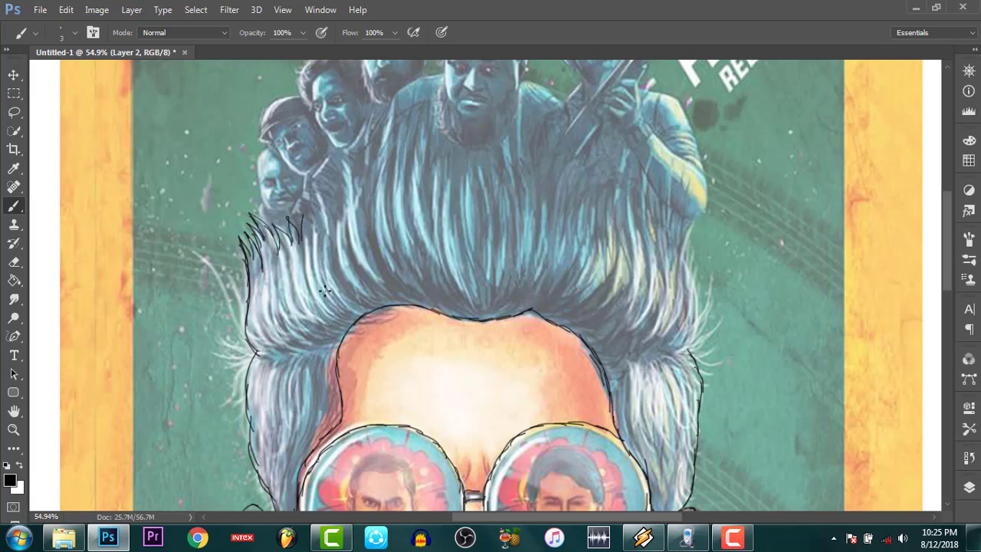
mouse_move(268, 232)
left_mouse_down()
mouse_move(273, 342)
mouse_move(280, 230)
left_mouse_up()
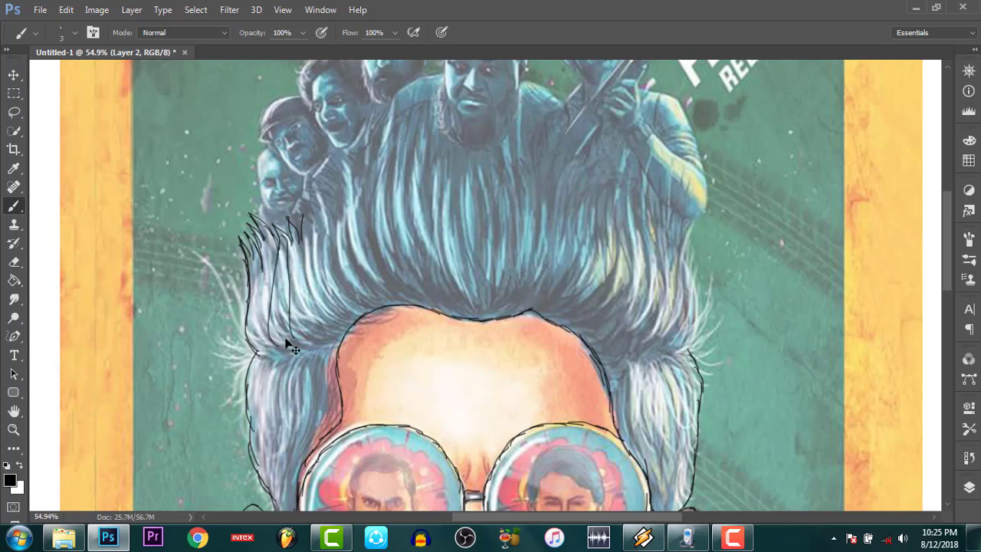
key("ctrl+alt+z")
key("ctrl+alt+z")
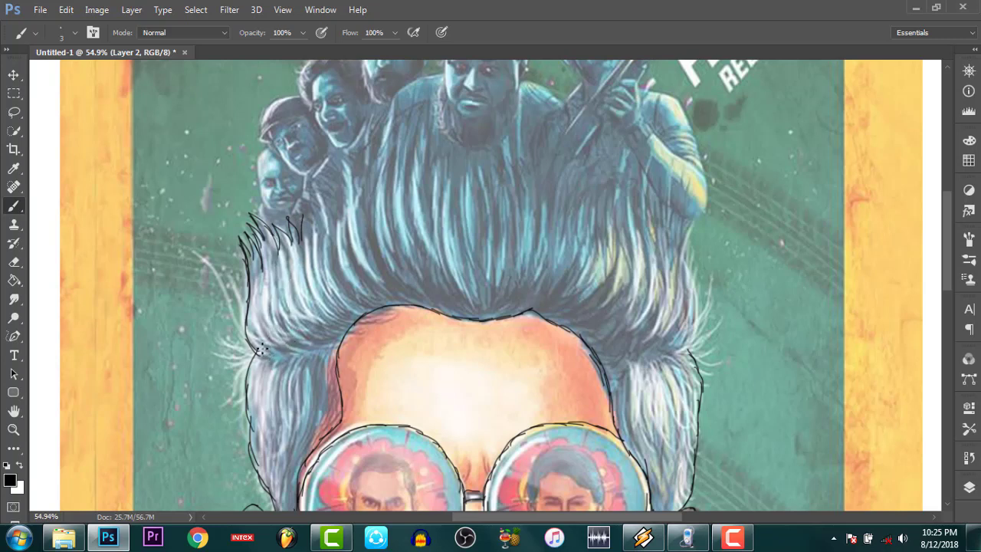
left_click_drag(265, 354, 267, 309)
Draw thin strand lines down the left side of the hair, including lower strands
left_click_drag(275, 346, 261, 270)
left_click_drag(285, 344, 274, 263)
left_click_drag(296, 343, 273, 251)
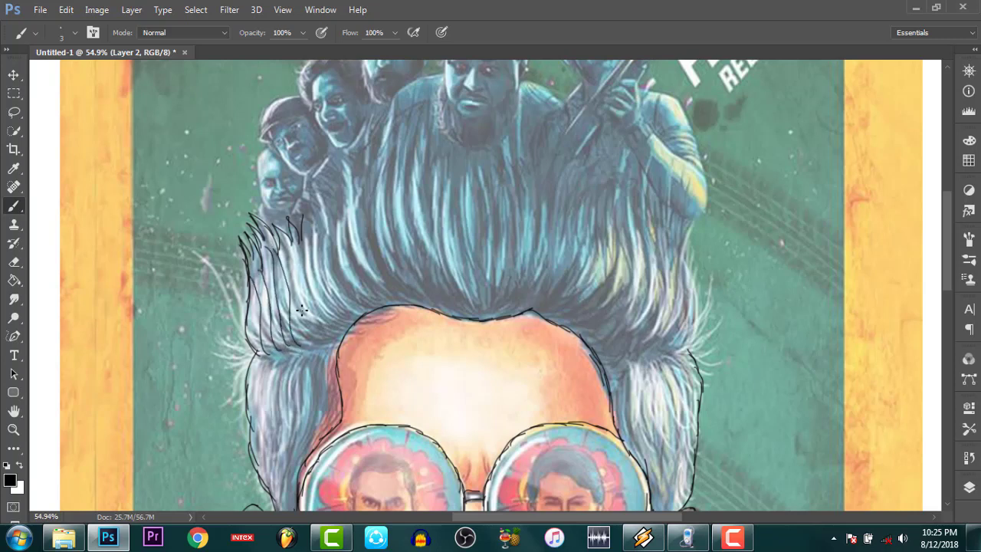
left_click_drag(303, 342, 288, 234)
left_click_drag(316, 338, 300, 245)
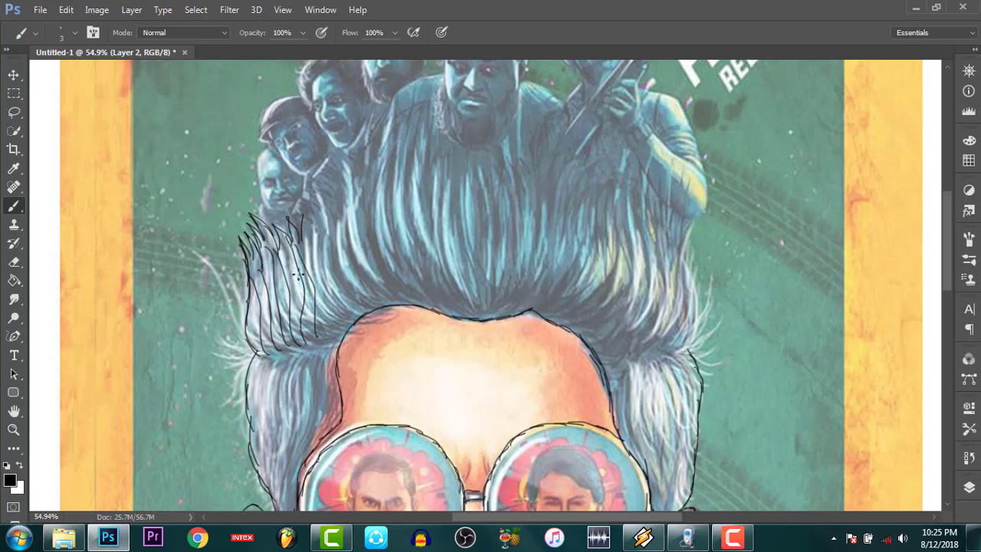
left_click_drag(266, 369, 279, 457)
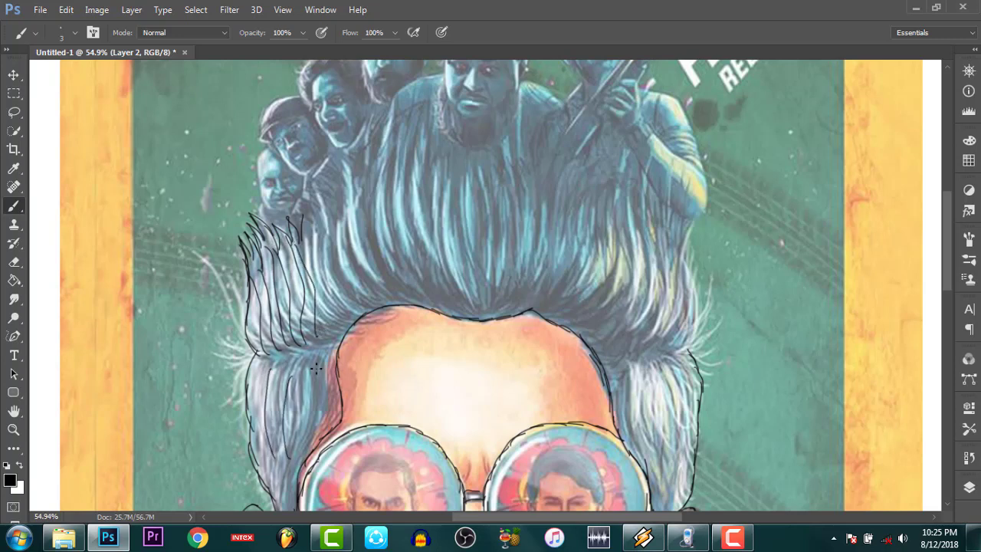
left_click_drag(315, 372, 294, 461)
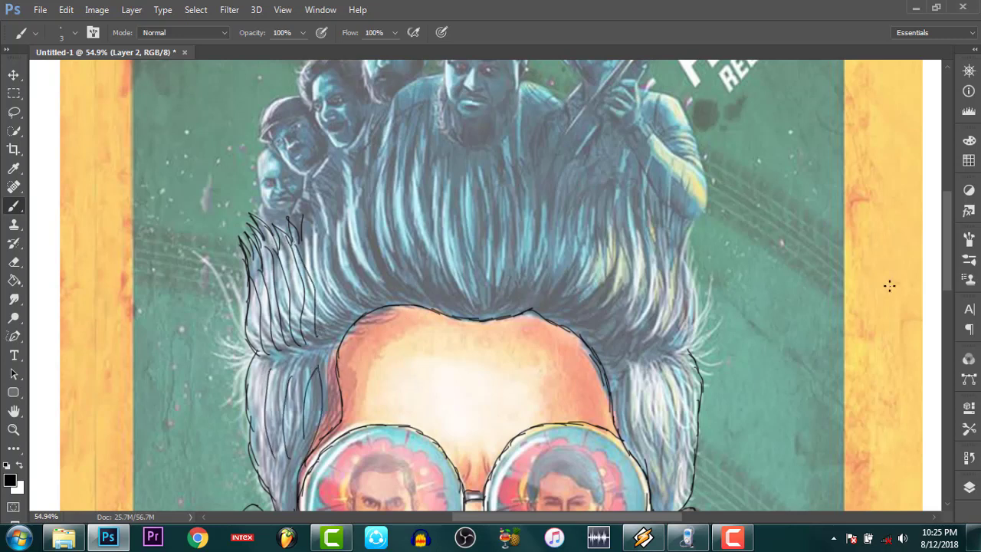
Add more strand lines on the hair's left side and near the left temple
scroll(941, 283, "down", 3)
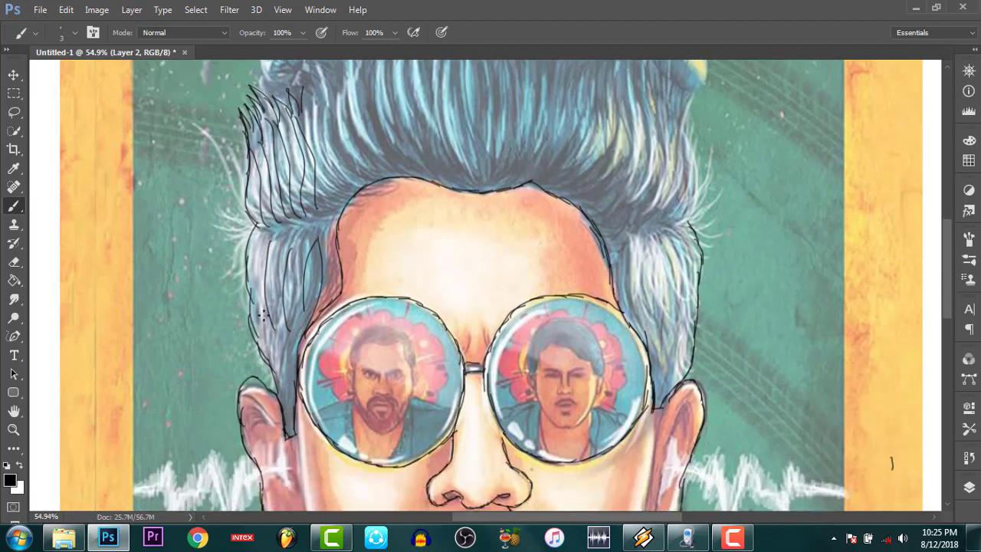
left_click_drag(261, 309, 277, 396)
mouse_move(280, 239)
left_mouse_down()
mouse_move(277, 329)
mouse_move(288, 320)
left_mouse_up()
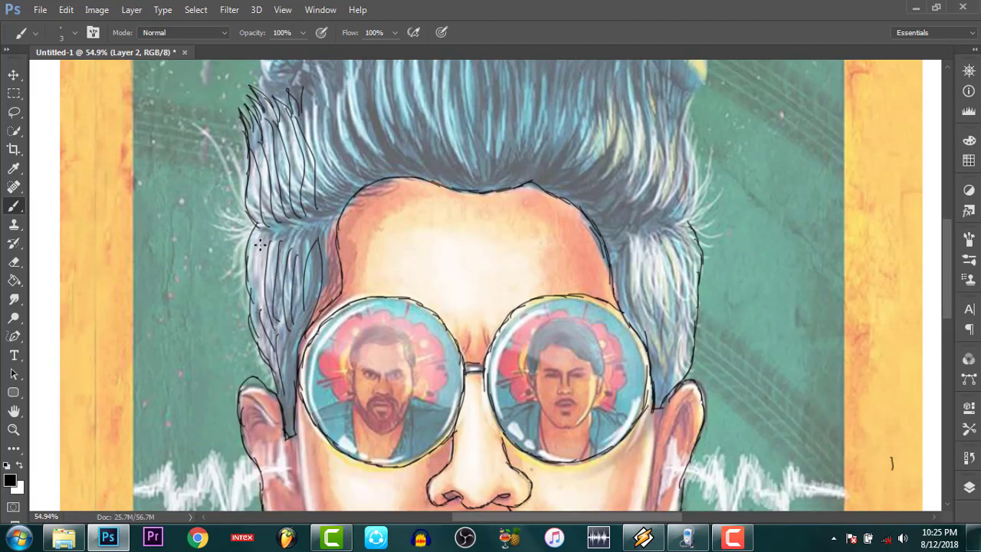
left_click_drag(259, 245, 267, 321)
left_click_drag(291, 231, 285, 290)
mouse_move(307, 230)
left_mouse_down()
mouse_move(293, 317)
mouse_move(306, 304)
left_mouse_up()
left_click_drag(289, 344, 287, 399)
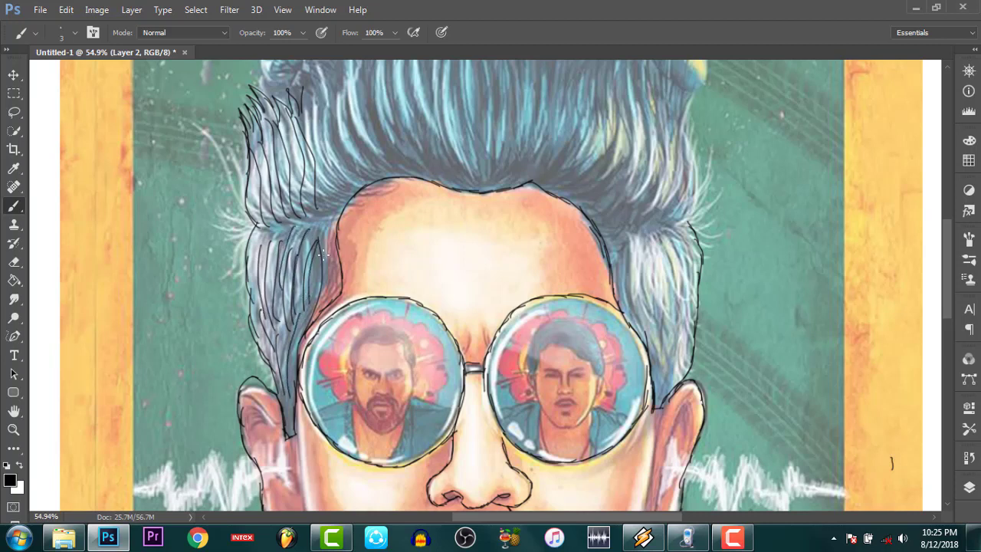
left_click_drag(329, 238, 309, 317)
Draw strand lines on the hair's right side and trace its right edge outline
left_click_drag(630, 239, 660, 360)
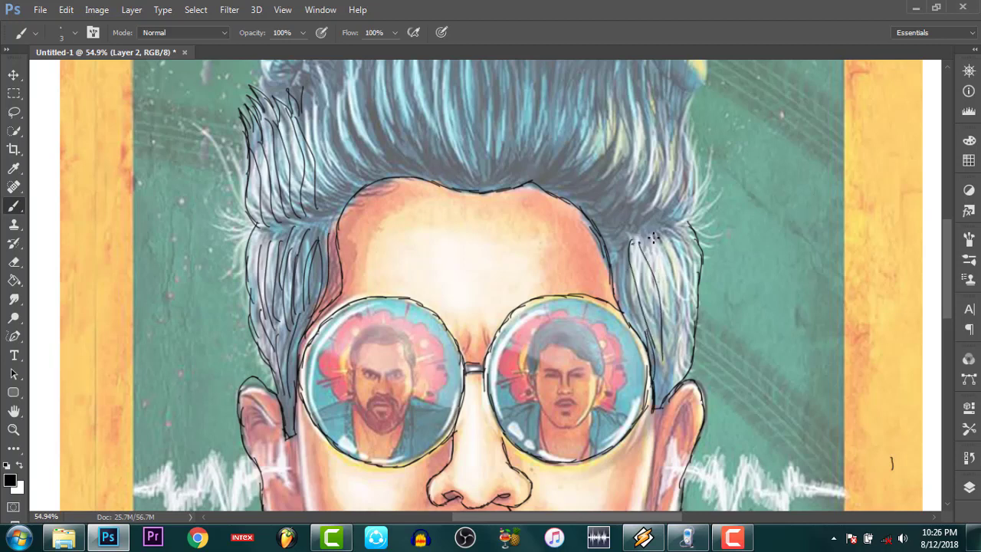
left_click_drag(654, 237, 656, 338)
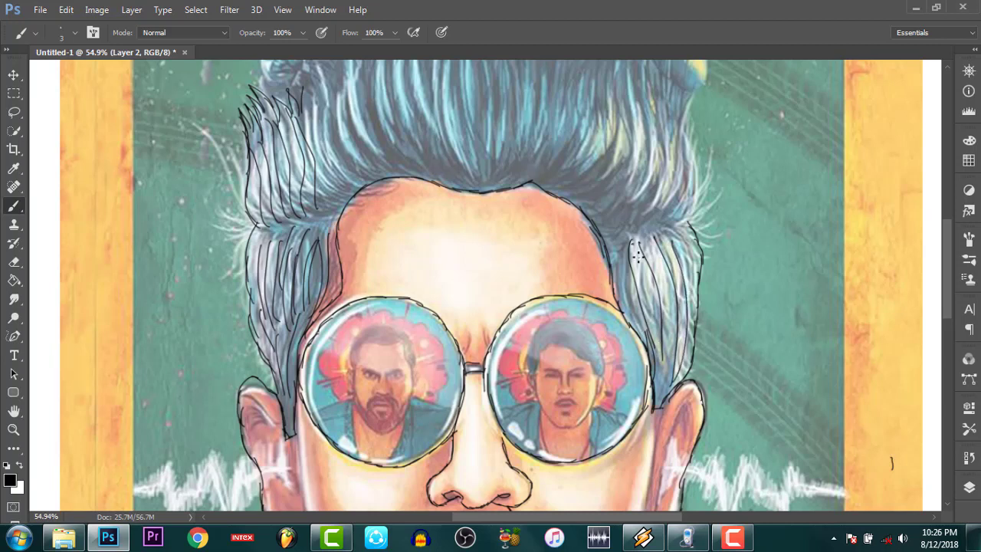
left_click_drag(636, 258, 656, 335)
left_click_drag(656, 267, 659, 395)
left_click_drag(685, 235, 688, 372)
Add strand lines in the upper-left hair and a long strand across the top
scroll(804, 291, "up", 2)
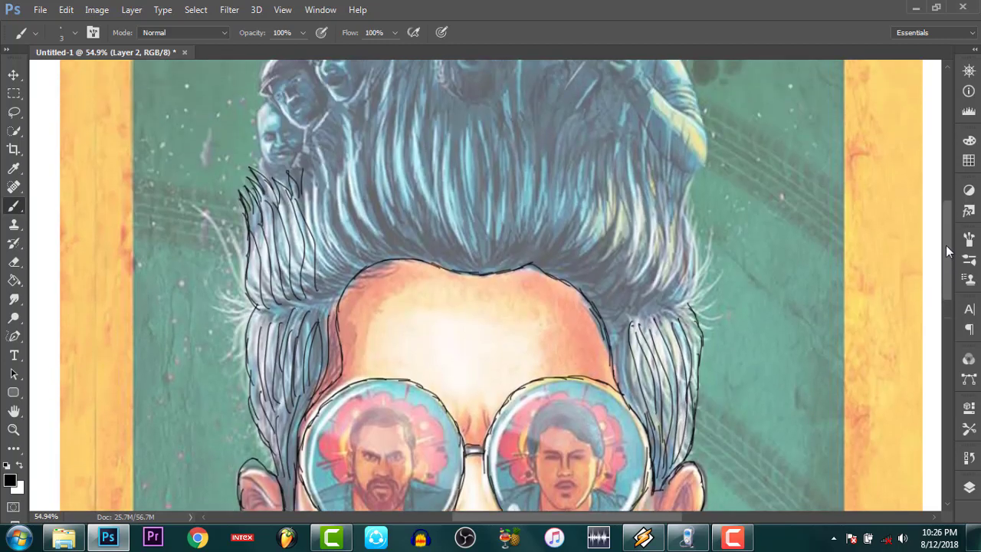
scroll(750, 301, "up", 3)
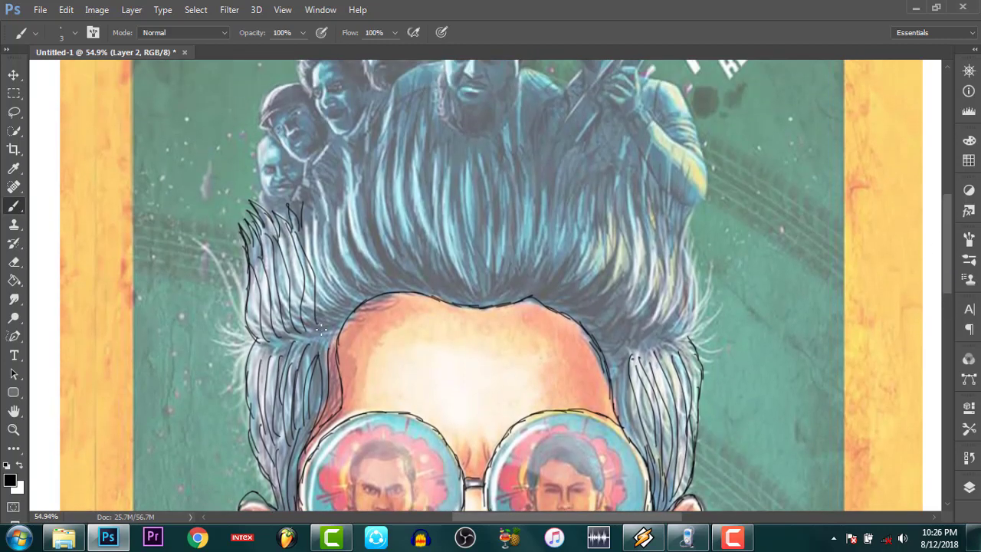
left_click_drag(332, 323, 311, 220)
mouse_move(343, 305)
left_mouse_down()
mouse_move(322, 190)
mouse_move(357, 290)
mouse_move(347, 189)
left_mouse_up()
mouse_move(374, 286)
left_mouse_down()
mouse_move(360, 172)
mouse_move(395, 259)
left_mouse_up()
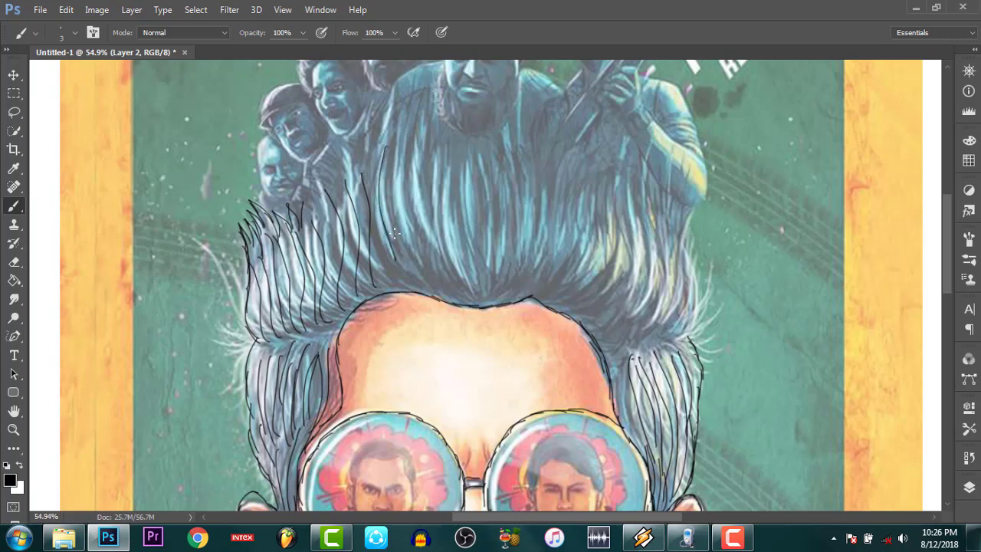
mouse_move(400, 131)
left_mouse_down()
mouse_move(441, 282)
mouse_move(430, 173)
left_mouse_up()
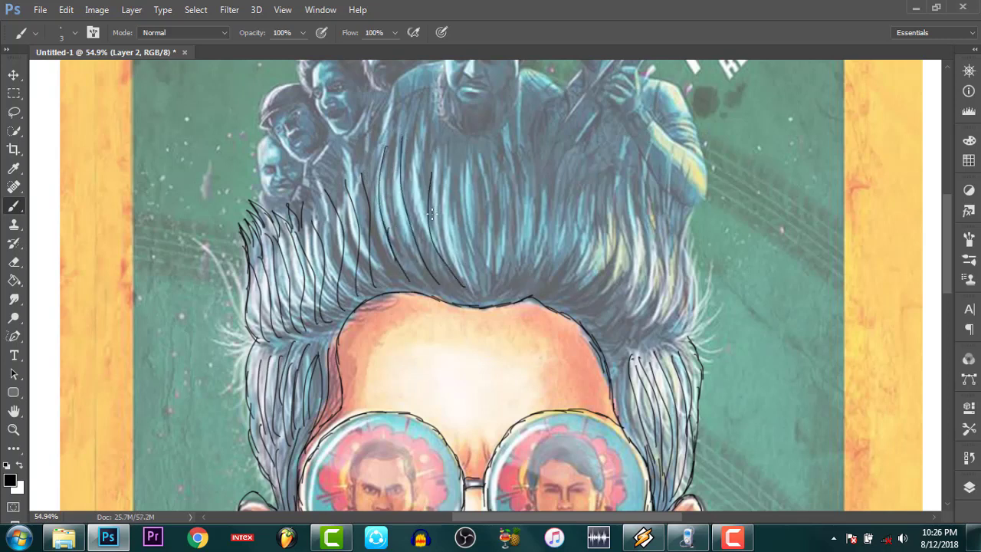
left_click_drag(430, 212, 442, 132)
Fill the hair right of centre out to the right edge with sweeping strand lines
mouse_move(509, 297)
left_mouse_down()
mouse_move(545, 195)
mouse_move(540, 299)
mouse_move(575, 197)
left_mouse_up()
left_click_drag(554, 298, 594, 198)
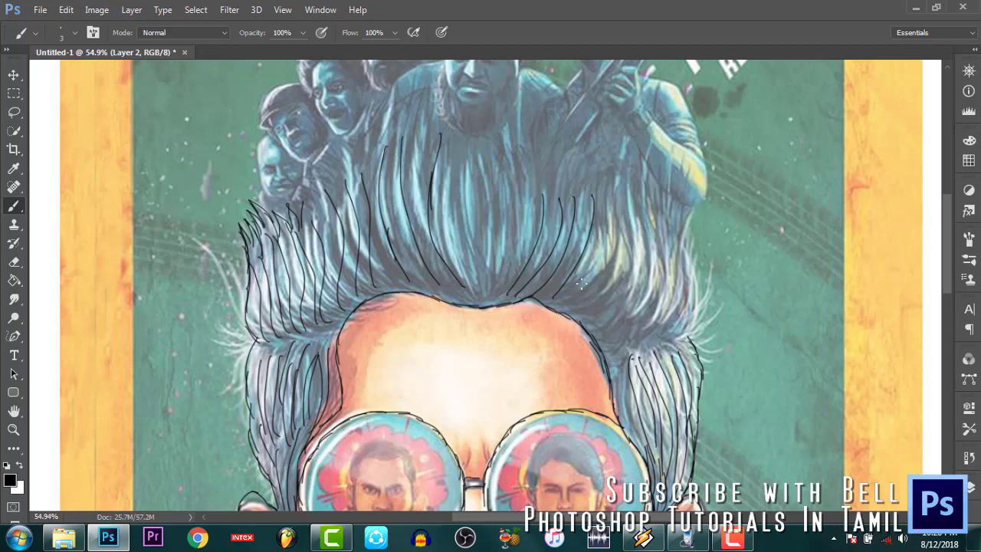
left_click_drag(563, 311, 601, 197)
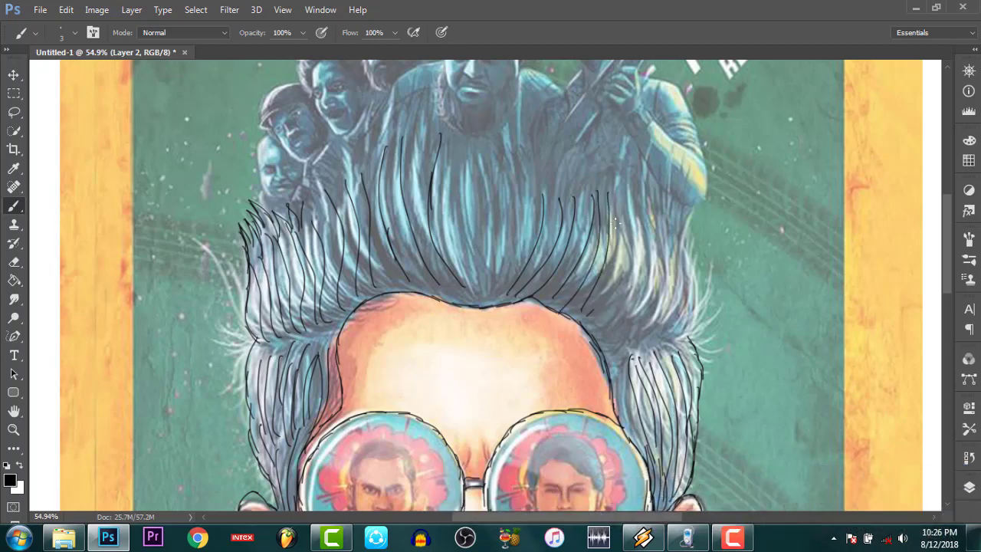
left_click_drag(595, 308, 619, 202)
left_click_drag(590, 331, 627, 196)
left_click_drag(609, 325, 641, 215)
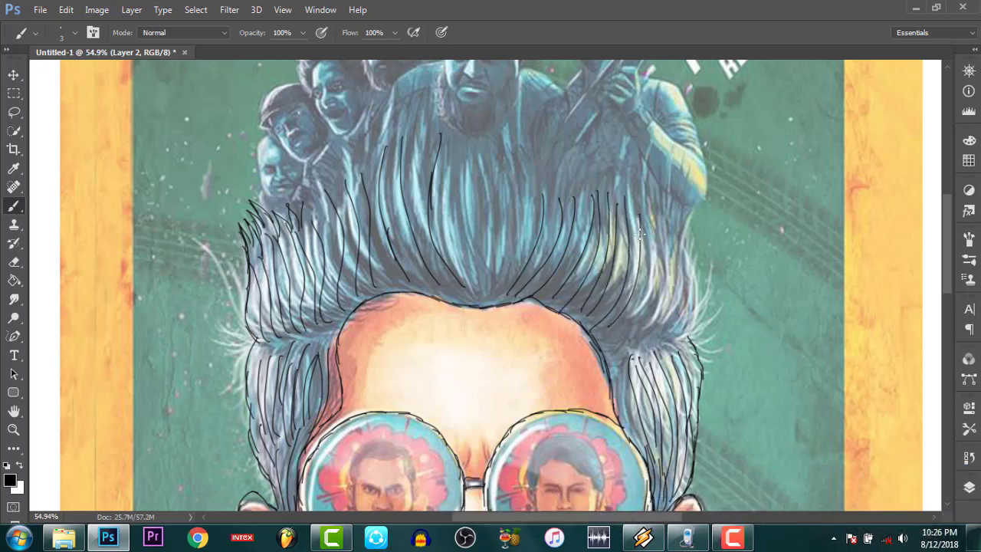
left_click_drag(623, 335, 660, 216)
left_click_drag(638, 347, 675, 222)
left_click_drag(664, 337, 684, 228)
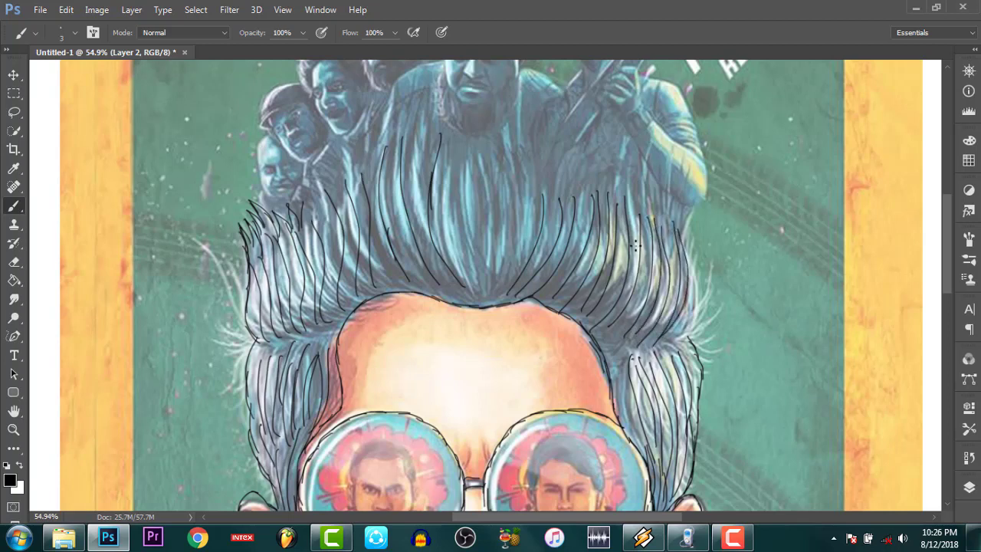
left_click_drag(693, 341, 676, 265)
left_click_drag(685, 329, 708, 268)
left_click_drag(684, 336, 711, 272)
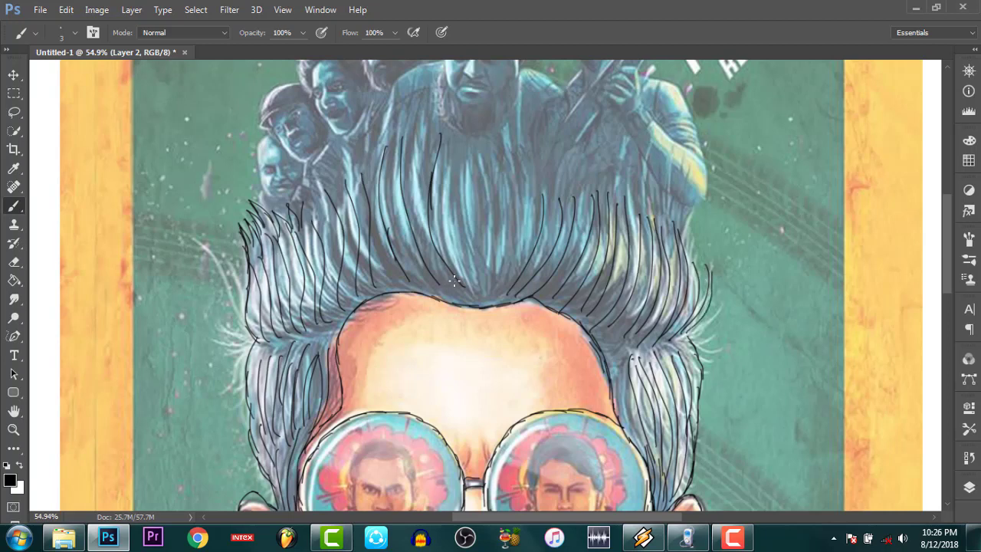
Add strand lines in the centre of the hair near the parting
left_click_drag(459, 281, 483, 302)
mouse_move(419, 153)
left_mouse_down()
mouse_move(433, 267)
mouse_move(471, 300)
left_mouse_up()
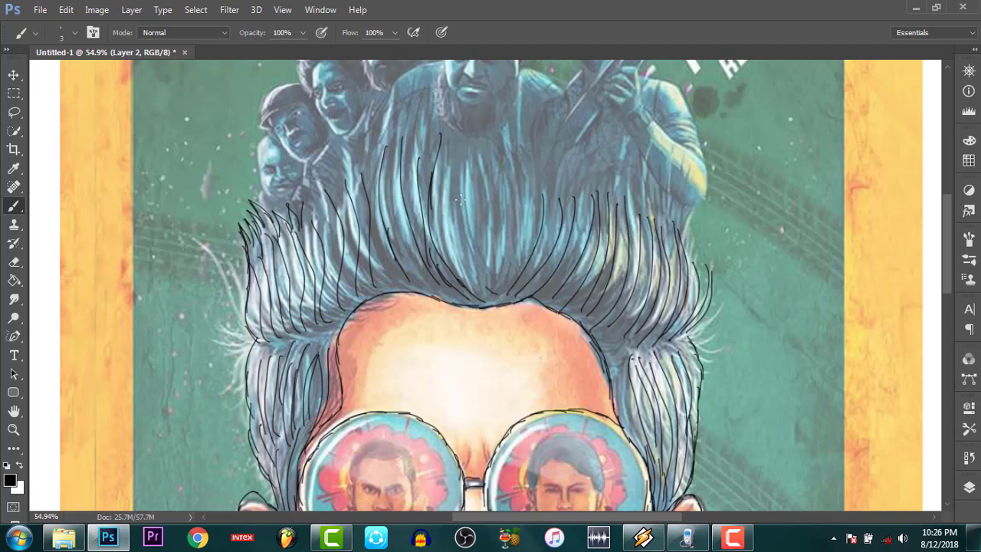
mouse_move(464, 152)
left_mouse_down()
mouse_move(485, 284)
mouse_move(489, 158)
mouse_move(524, 253)
left_mouse_up()
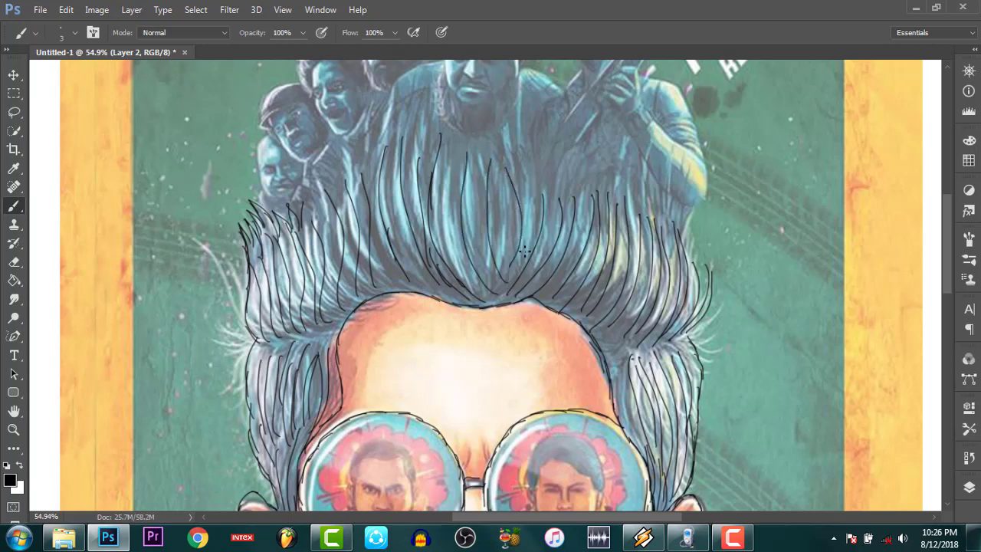
mouse_move(525, 175)
left_mouse_down()
mouse_move(535, 262)
mouse_move(517, 260)
left_mouse_up()
left_click(14, 430)
Hide the poster layers to inspect the sketch around the glasses, then show Layer 1 copy again
right_click(328, 323)
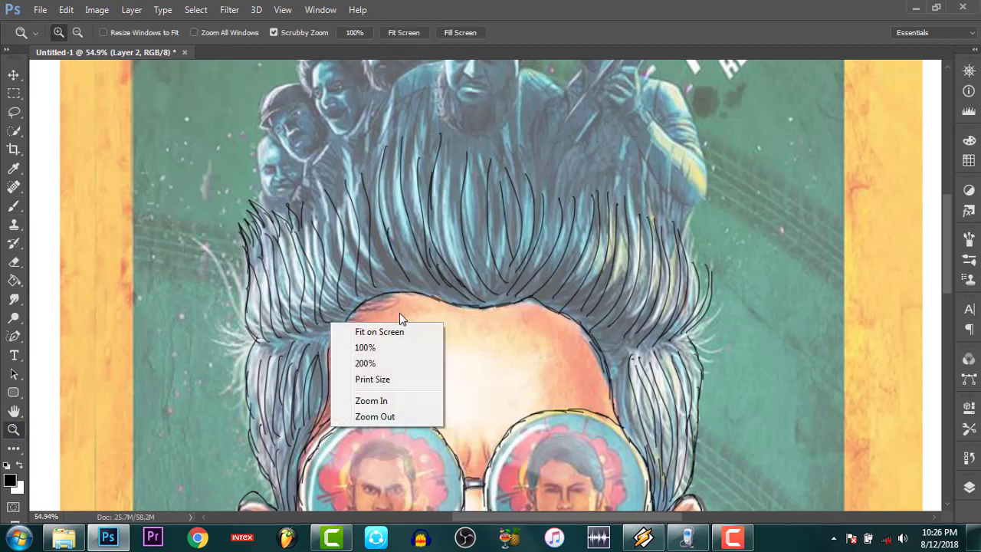
right_click(396, 328)
left_click(412, 342)
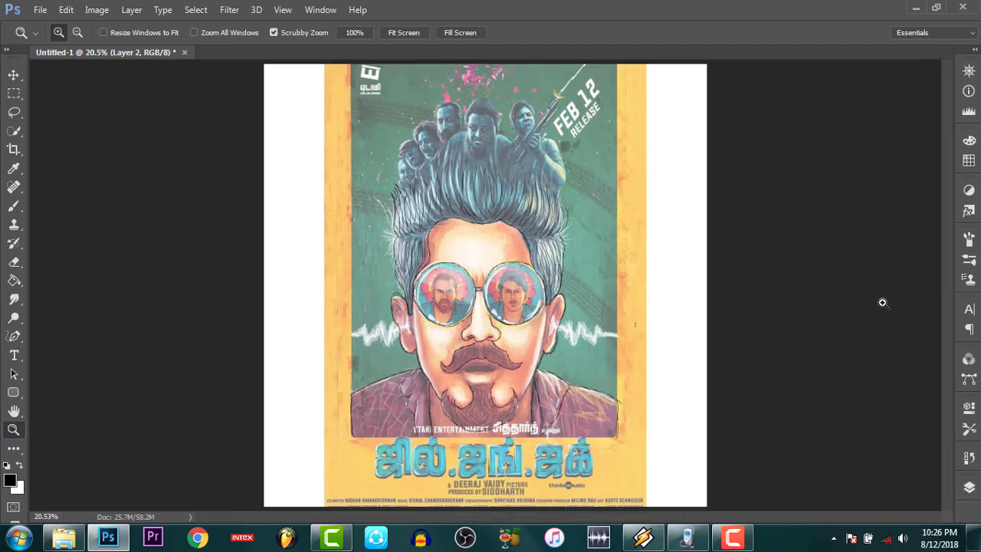
left_click(969, 488)
left_click(705, 241)
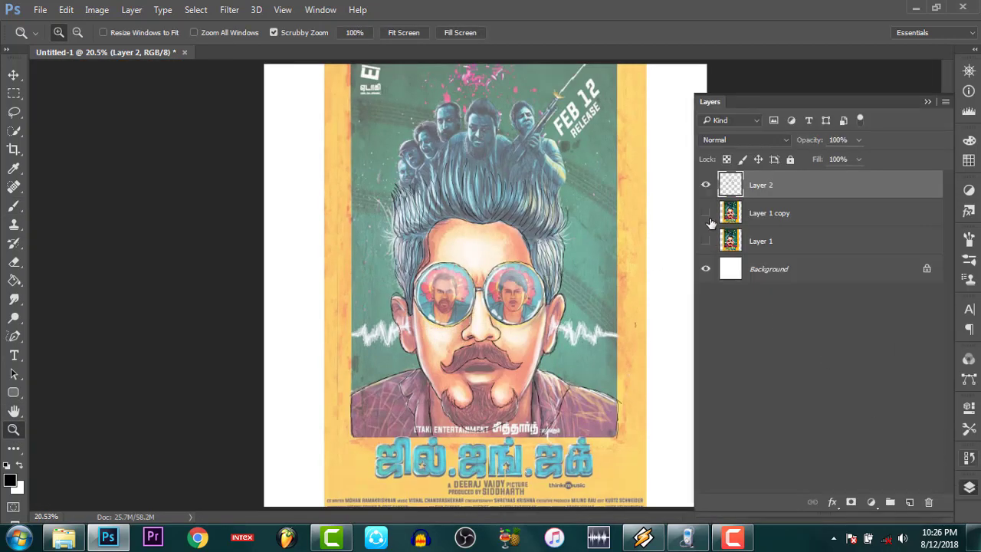
left_click(705, 213)
left_click_drag(502, 256, 526, 278)
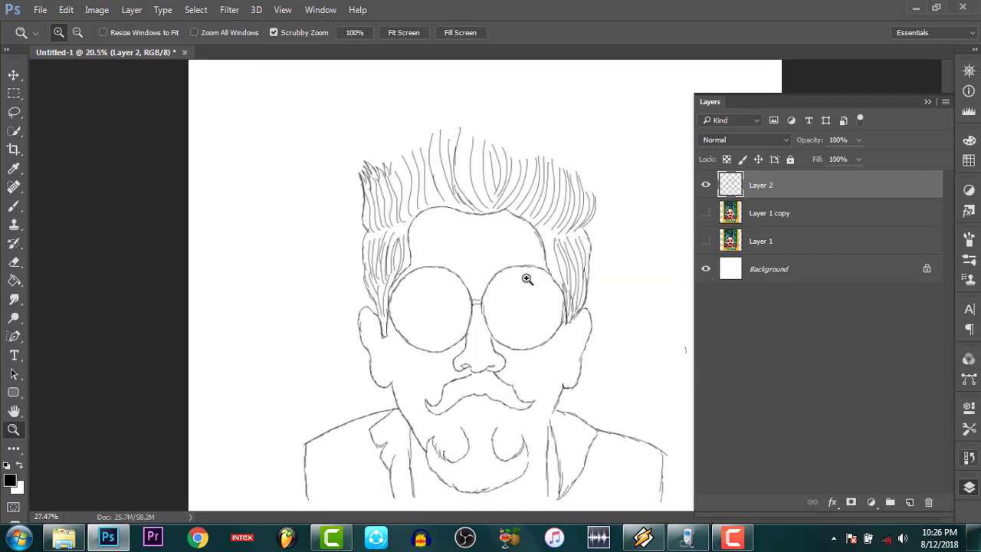
left_click(705, 213)
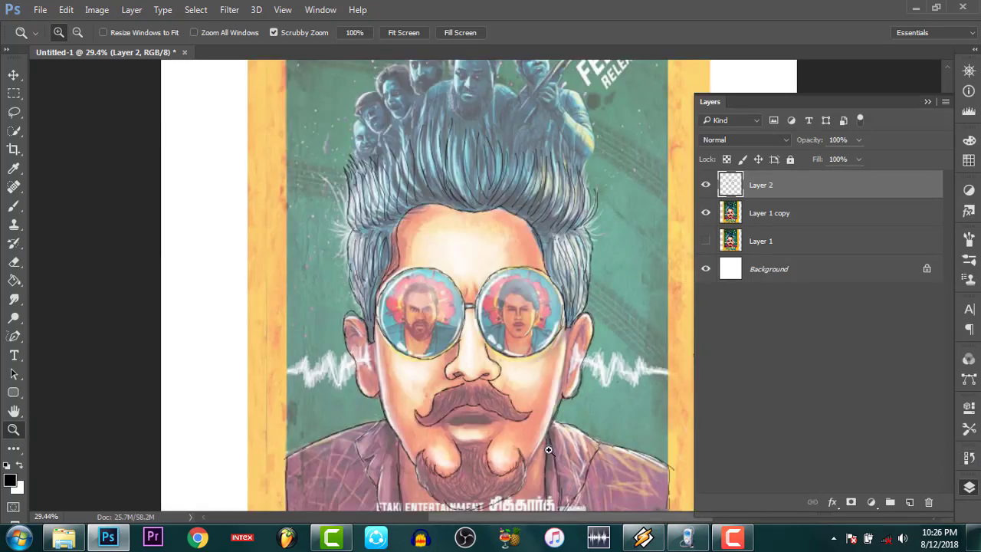
Zoom in on the lower face and beard and trace the right jaw outline
left_click_drag(545, 449, 518, 350)
right_click(535, 357)
left_click_drag(559, 378, 558, 410)
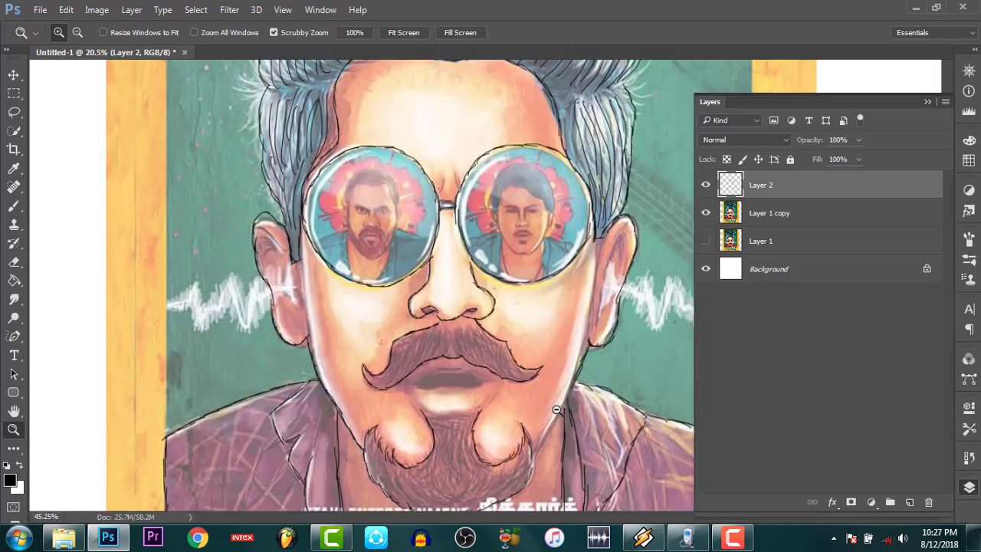
left_click(14, 206)
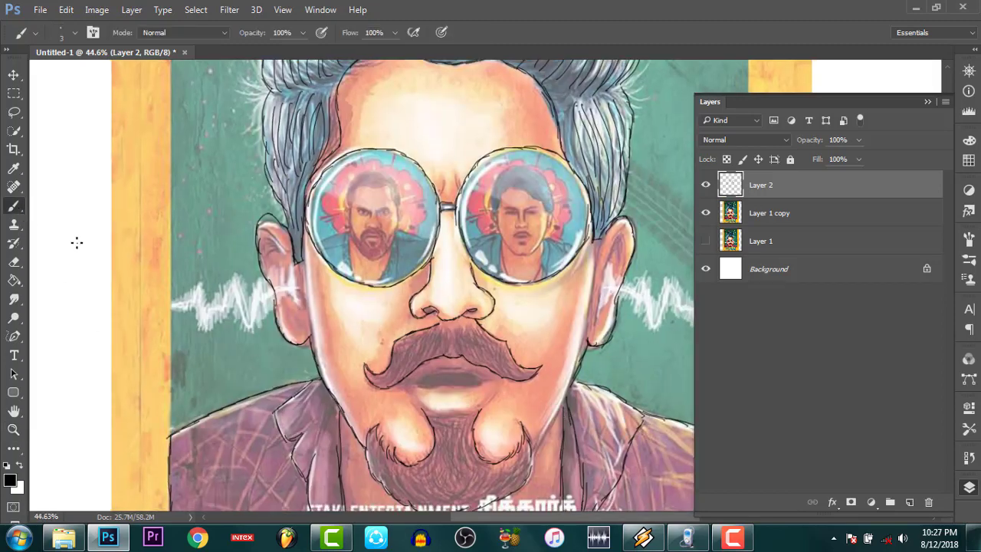
mouse_move(537, 450)
left_mouse_down()
mouse_move(532, 468)
mouse_move(564, 405)
left_mouse_up()
Compare the sketch with and without the poster layers, then zoom in on the face
right_click(351, 270)
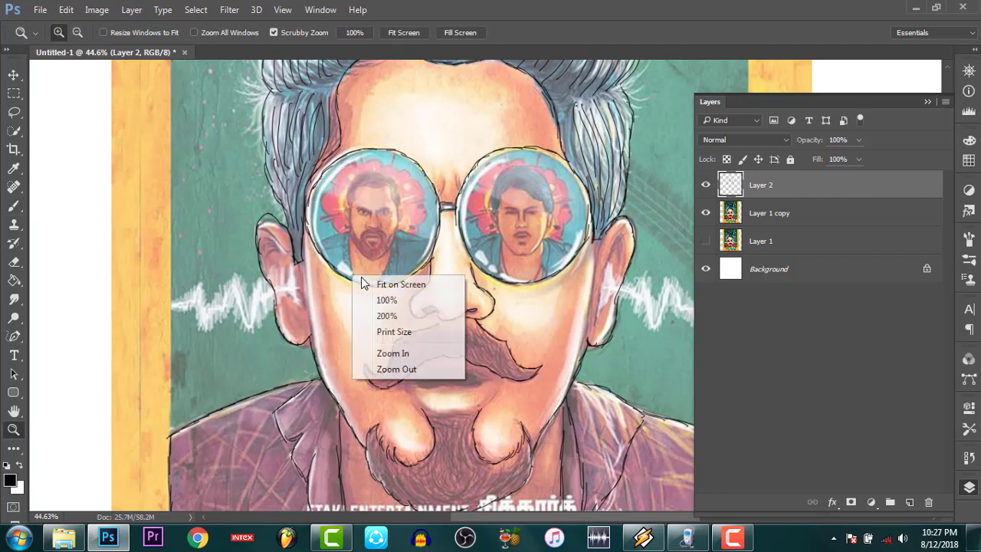
left_click(372, 273)
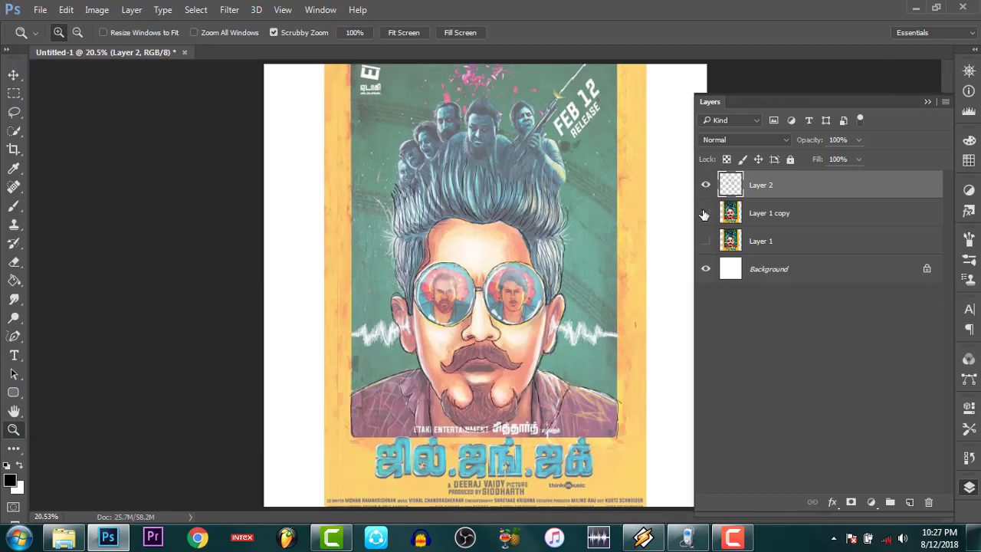
left_click(704, 213)
mouse_move(527, 328)
left_mouse_down()
mouse_move(574, 370)
mouse_move(543, 340)
left_mouse_up()
left_click(705, 241)
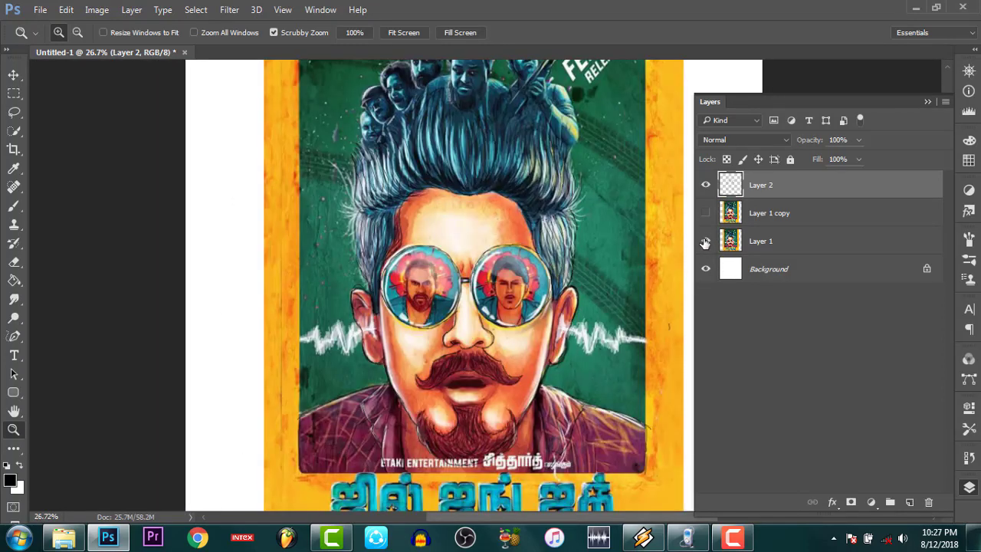
left_click(705, 213)
mouse_move(475, 383)
left_mouse_down()
mouse_move(505, 402)
mouse_move(376, 355)
left_mouse_up()
left_click(14, 205)
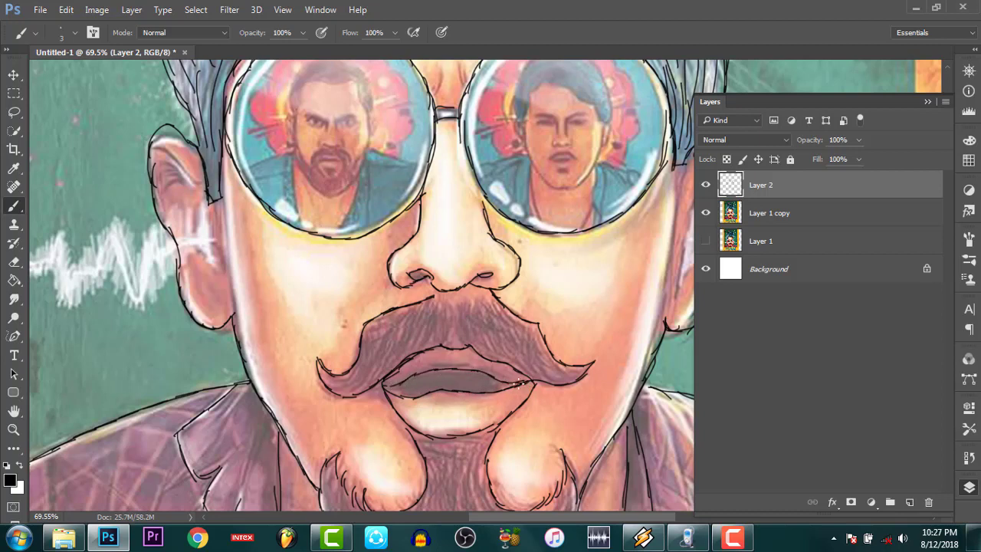
Hide Layer 1 copy to view only the line art, zoomed in on the upper face and hair
key("z")
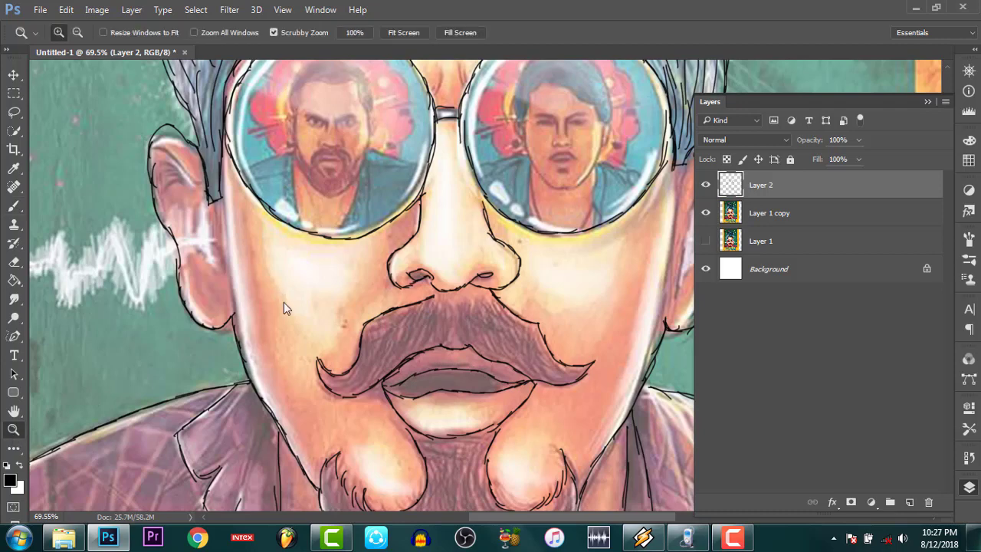
right_click(296, 316)
left_click(297, 312)
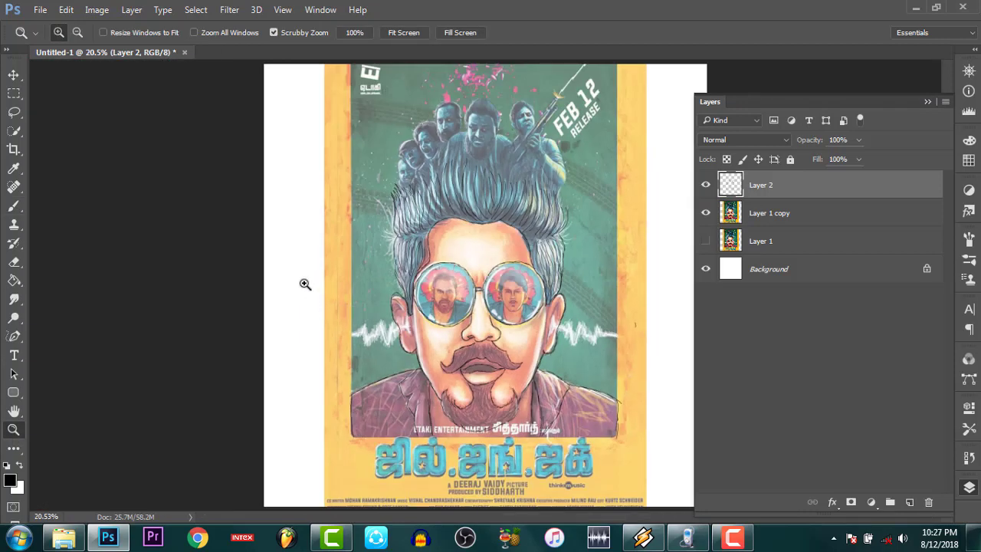
left_click(706, 213)
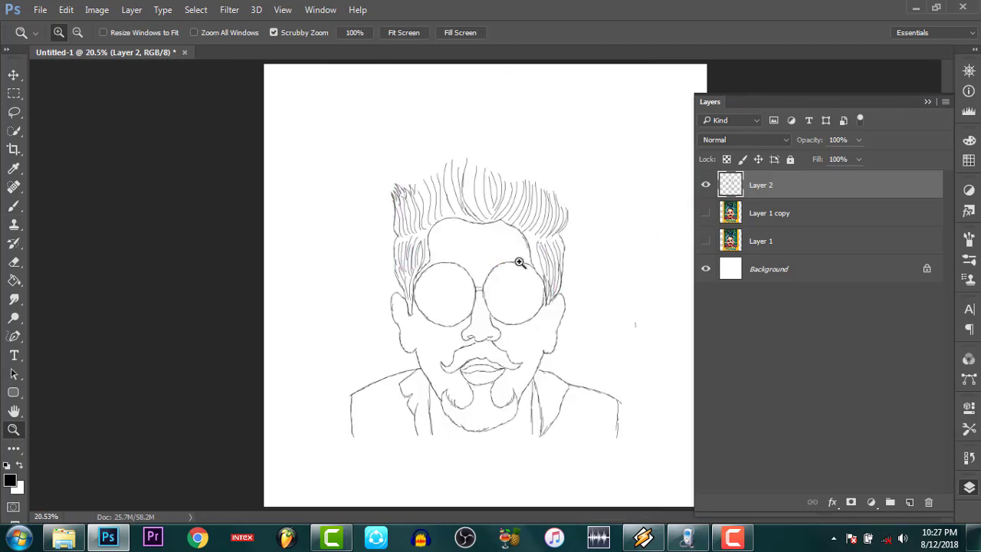
left_click_drag(515, 260, 544, 305)
right_click(580, 278)
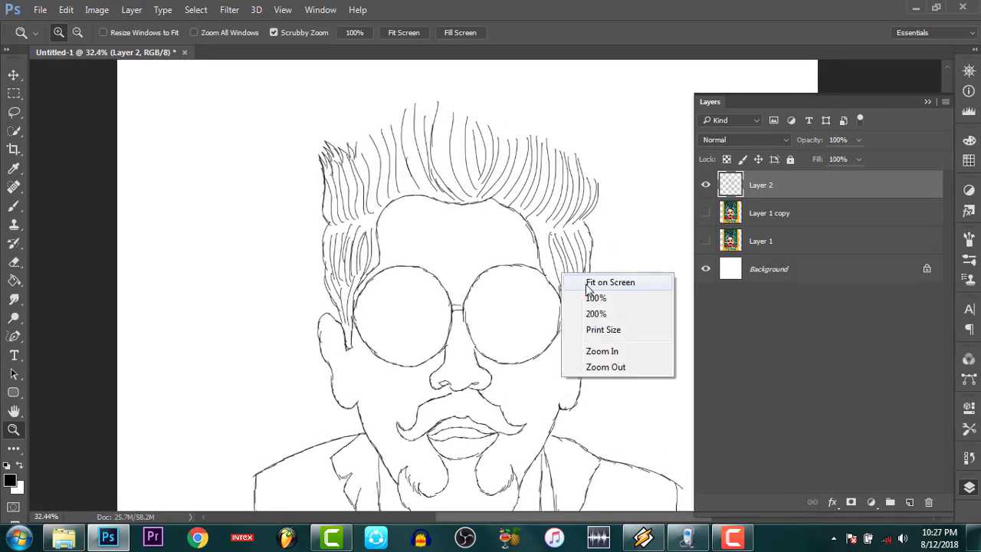
left_click(597, 283)
left_click_drag(575, 263, 596, 308)
left_click_drag(574, 244, 576, 243)
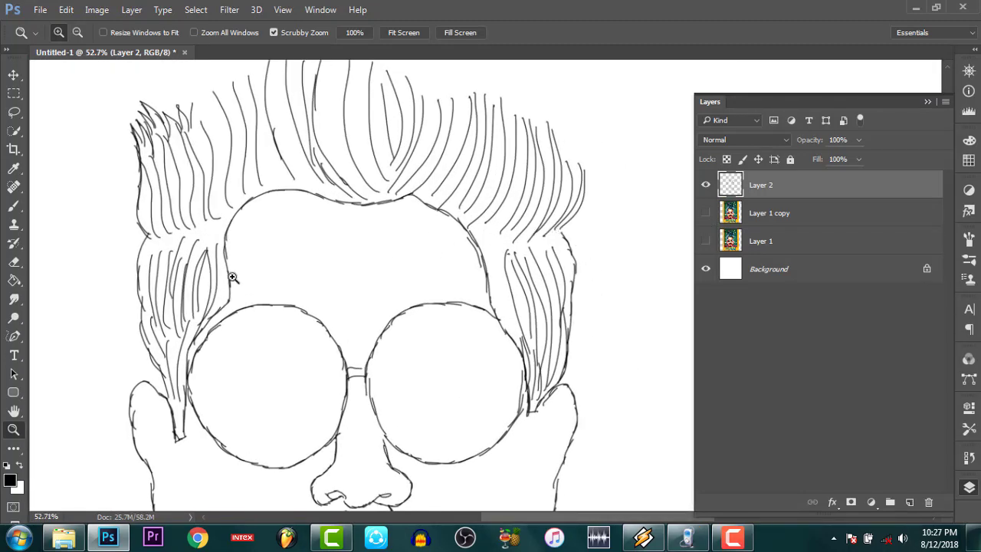
Draw hair strands beside the right lens and on the right side, then show Layer 1 copy
left_click(14, 205)
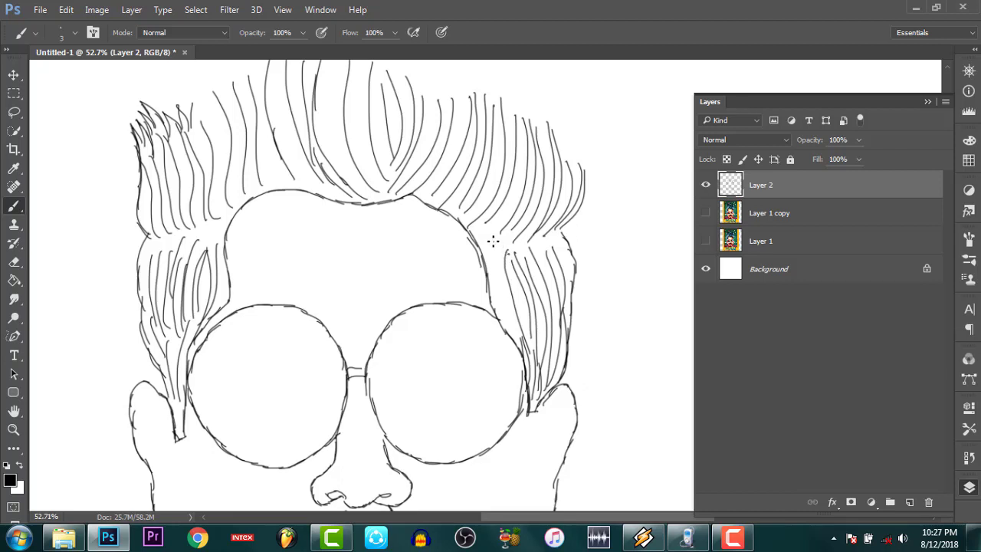
left_click_drag(499, 299, 524, 351)
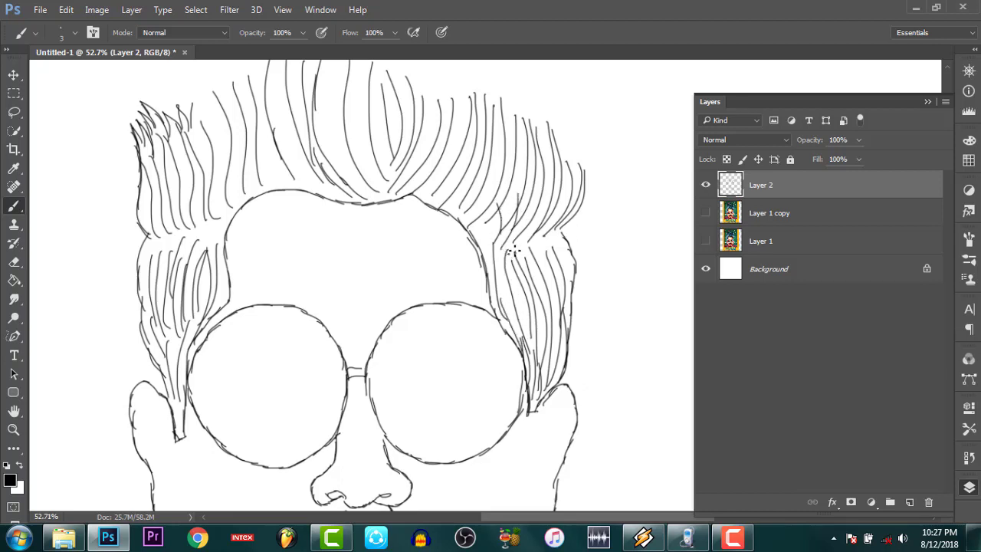
left_click_drag(545, 242, 557, 199)
left_click(705, 213)
right_click(306, 240)
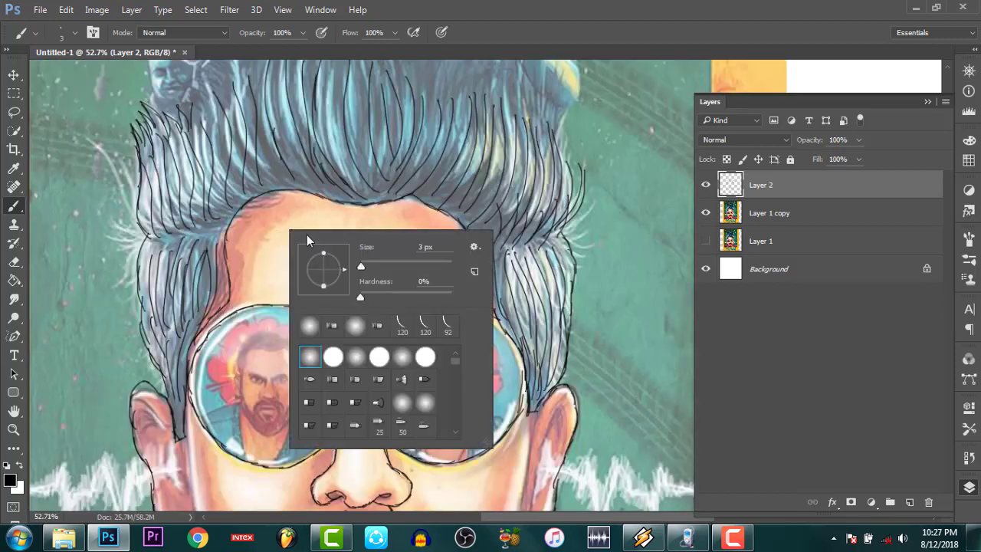
left_click(14, 429)
Hide Layer 1 copy again and zoom in on the sketch's side hair
right_click(318, 256)
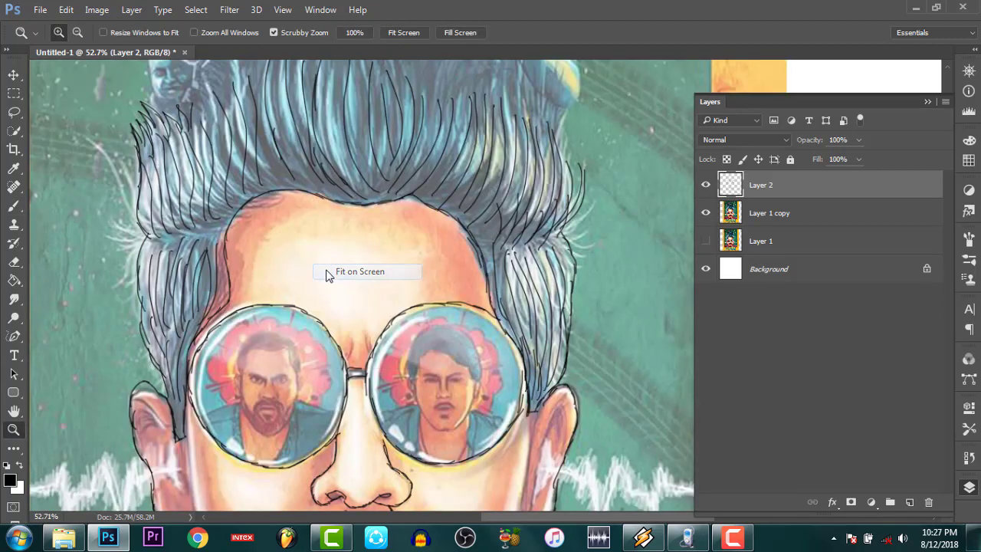
left_click(360, 272)
left_click_drag(499, 204, 666, 241)
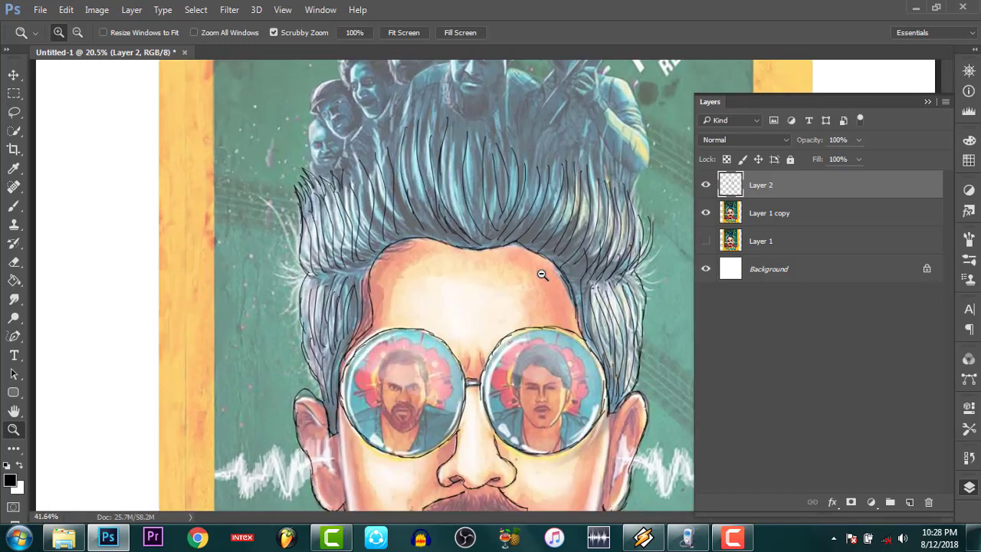
left_click(705, 213)
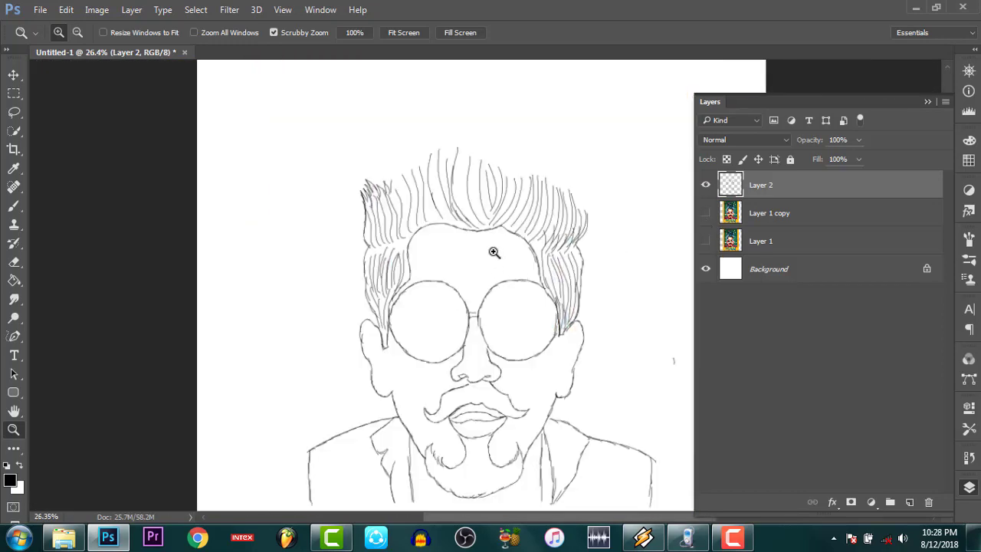
mouse_move(507, 272)
left_mouse_down()
mouse_move(396, 268)
mouse_move(456, 320)
left_mouse_up()
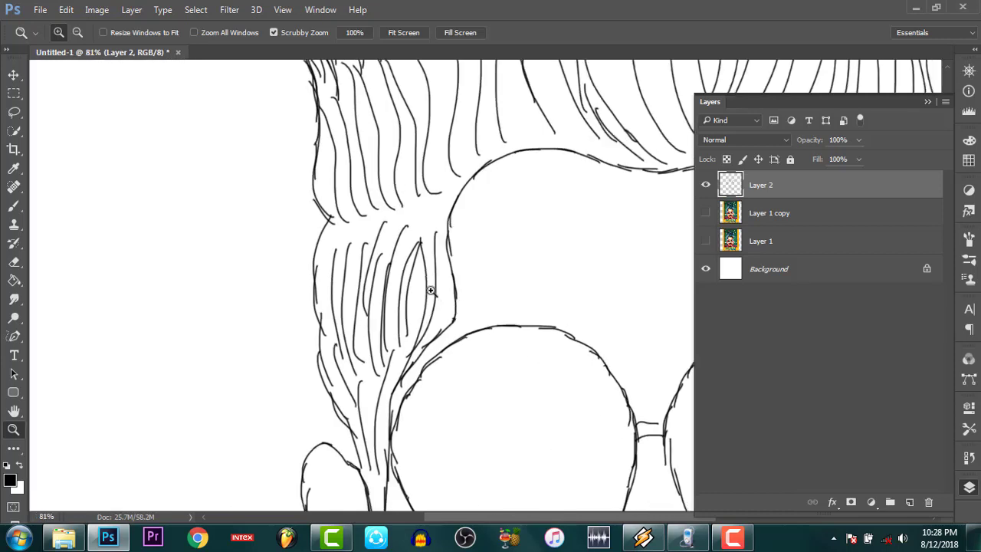
left_click(14, 205)
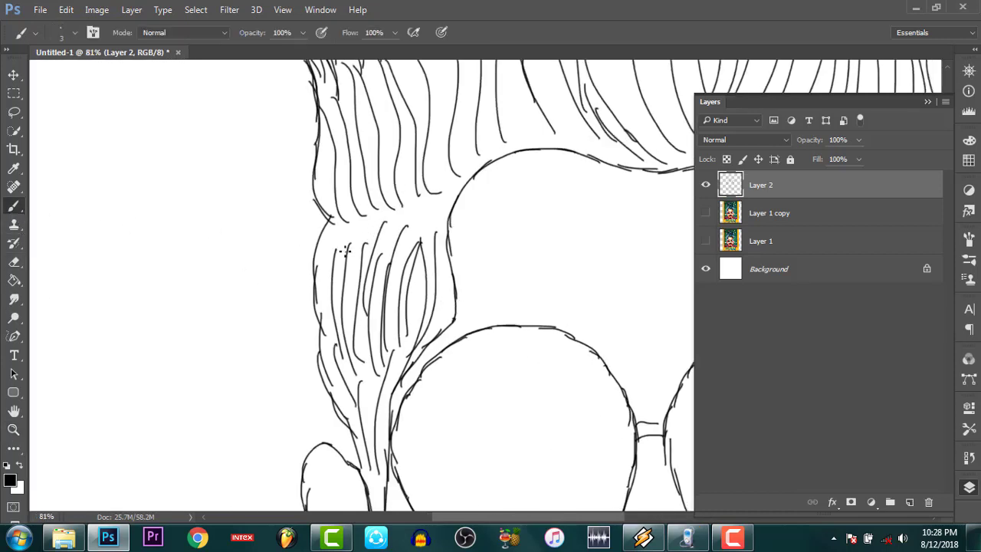
Add three strands inside the side hair clump and fit the canvas on screen
left_click_drag(373, 216, 362, 271)
mouse_move(401, 206)
left_mouse_down()
mouse_move(384, 273)
mouse_move(405, 284)
left_mouse_up()
left_click_drag(445, 198, 418, 304)
key("z")
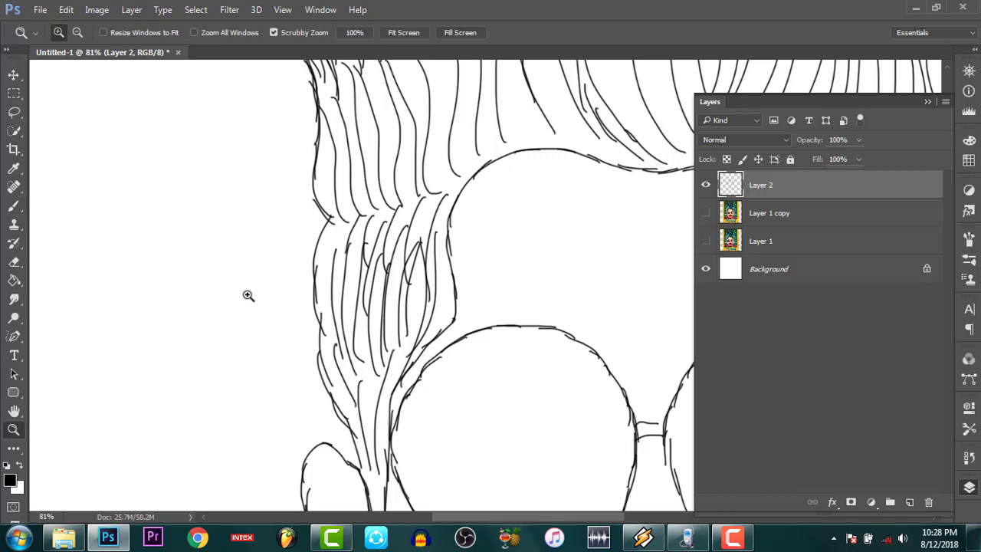
right_click(309, 272)
left_click(316, 282)
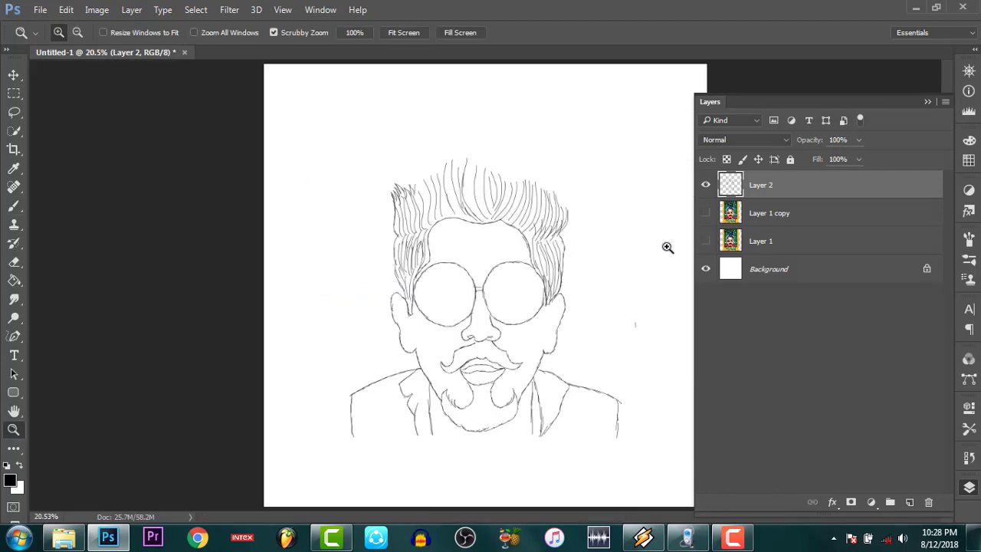
Show Layer 1 copy, close Untitled-1 without saving, and minimize Photoshop
left_click(705, 213)
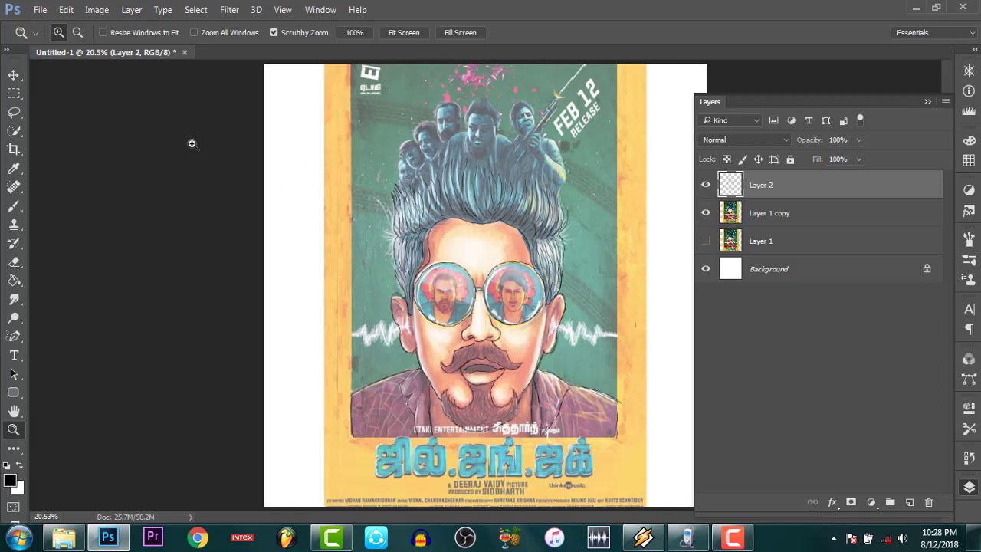
left_click(504, 213)
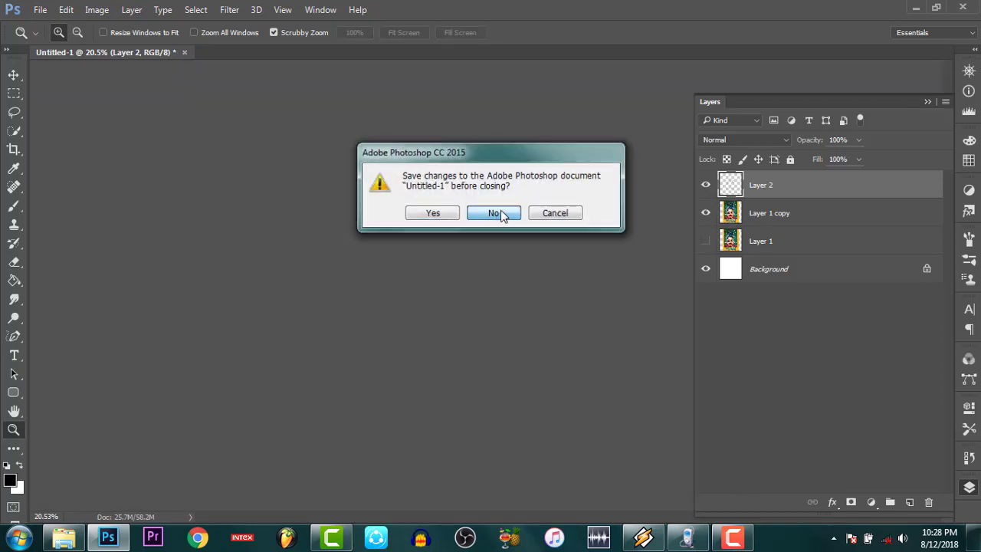
left_click(916, 7)
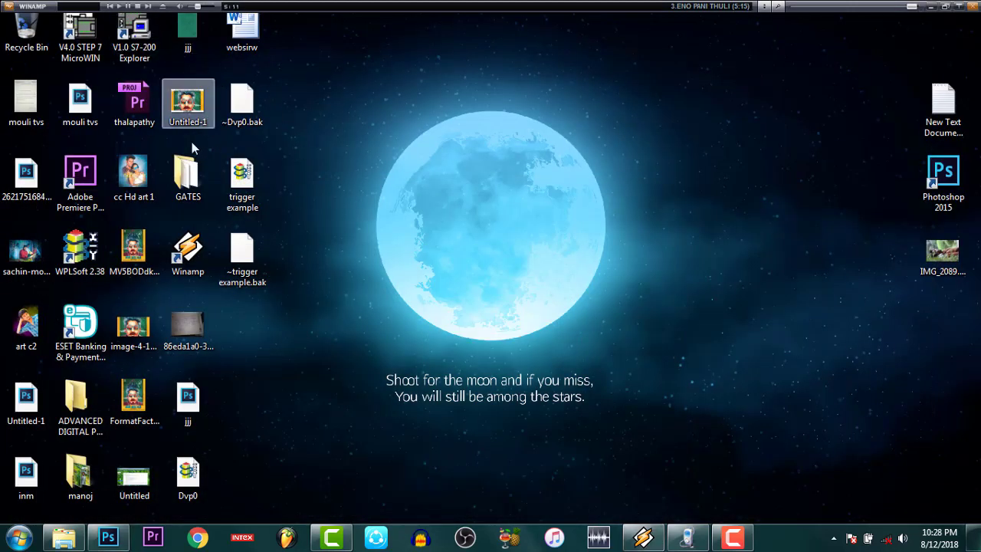
Open jjj.psd by dragging it in, dismiss the New Library prompt, dock it and fit on screen
left_click_drag(208, 418, 313, 349)
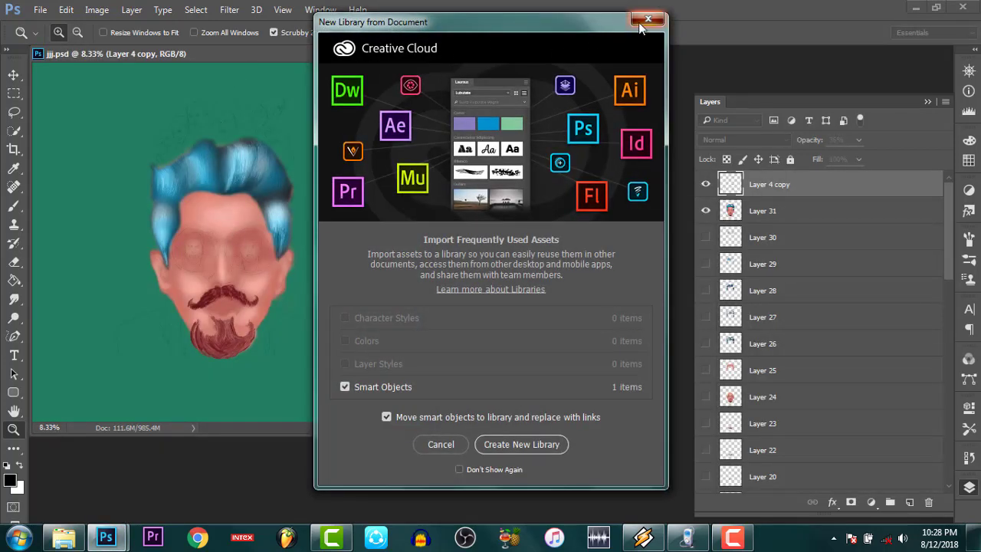
left_click(648, 20)
left_click_drag(298, 67, 358, 52)
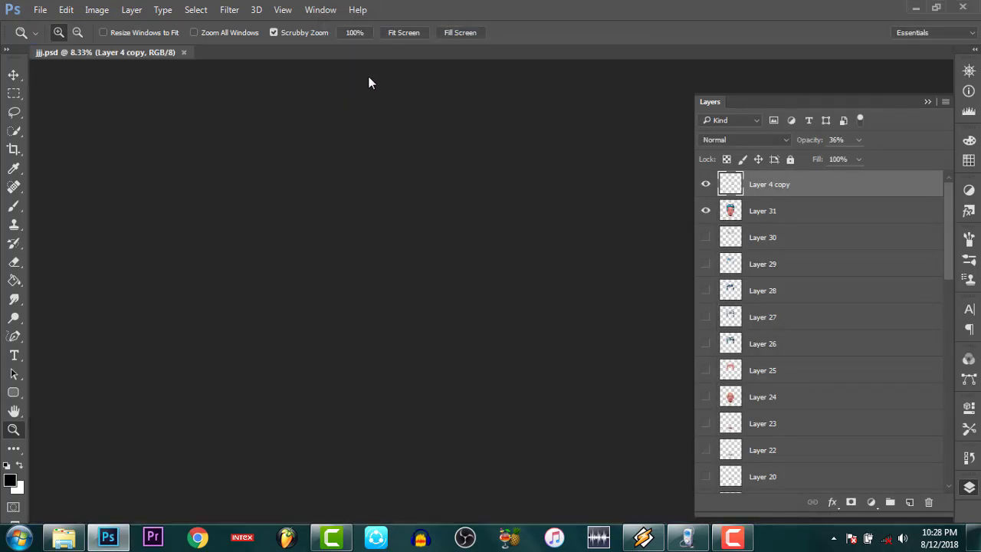
left_click_drag(552, 319, 590, 319)
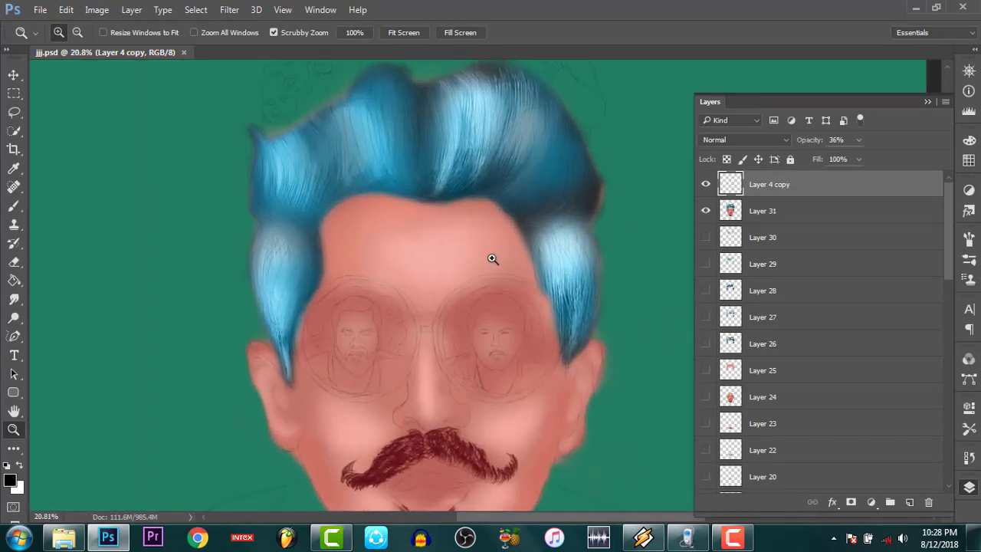
right_click(495, 259)
left_click(518, 270)
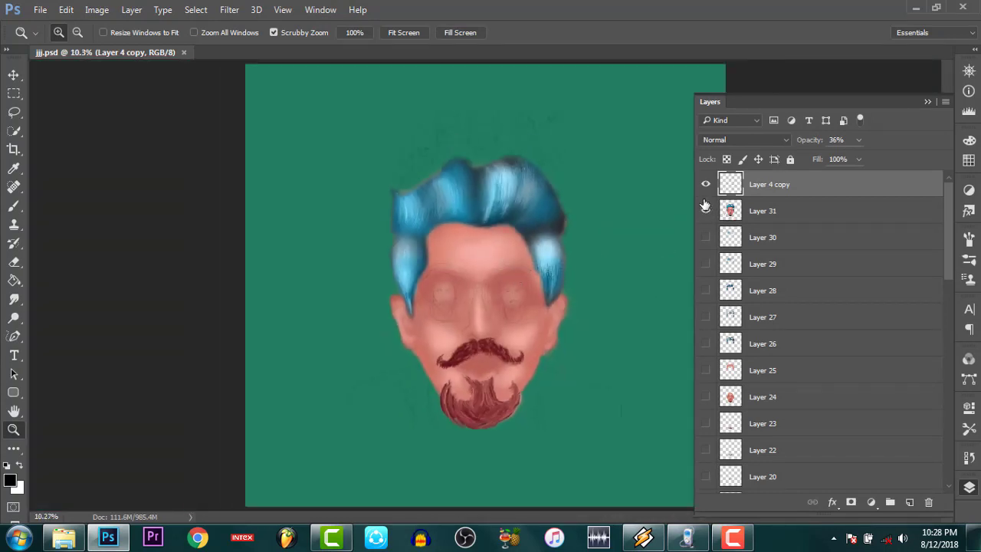
Hide Layer 31 and the green Layer 1, show the white Background, and set Layer 4 copy to 100% opacity
left_click(706, 217)
left_click(706, 217)
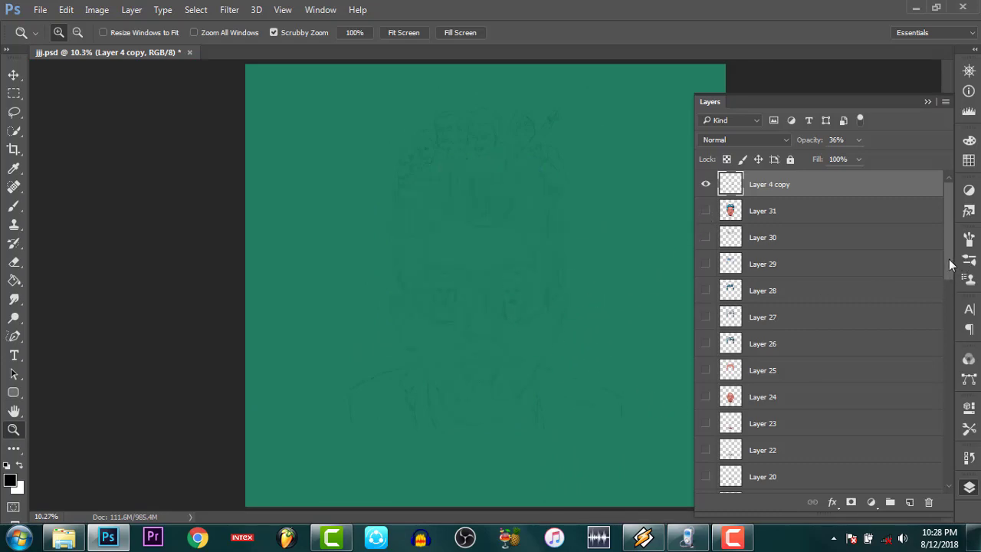
left_click_drag(950, 264, 928, 477)
left_click(705, 454)
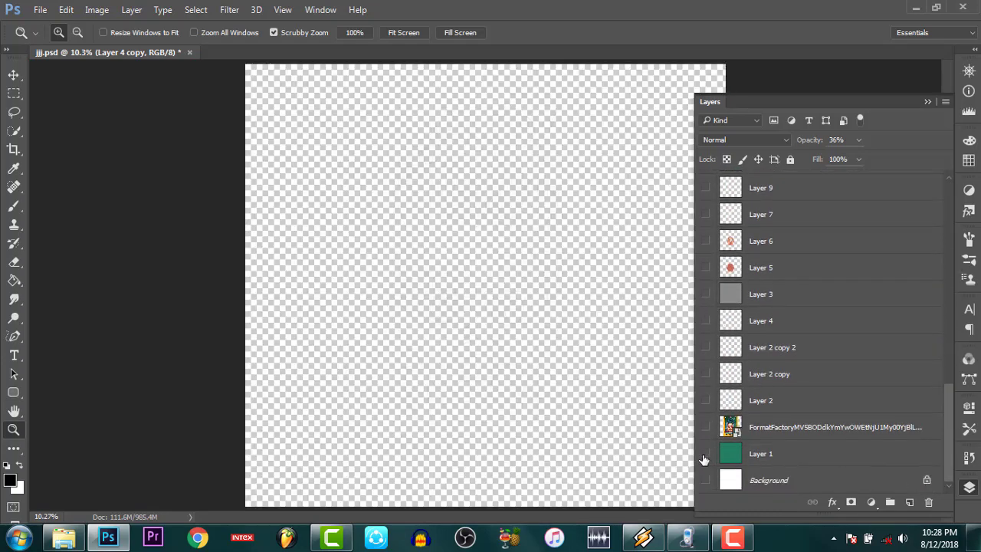
left_click(706, 481)
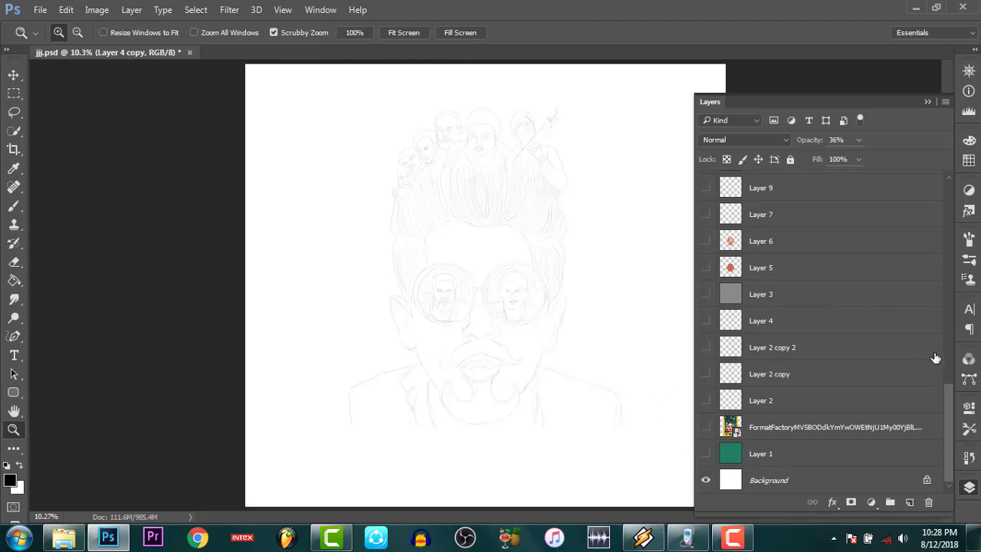
mouse_move(946, 396)
left_mouse_down()
mouse_move(948, 307)
mouse_move(931, 190)
left_mouse_up()
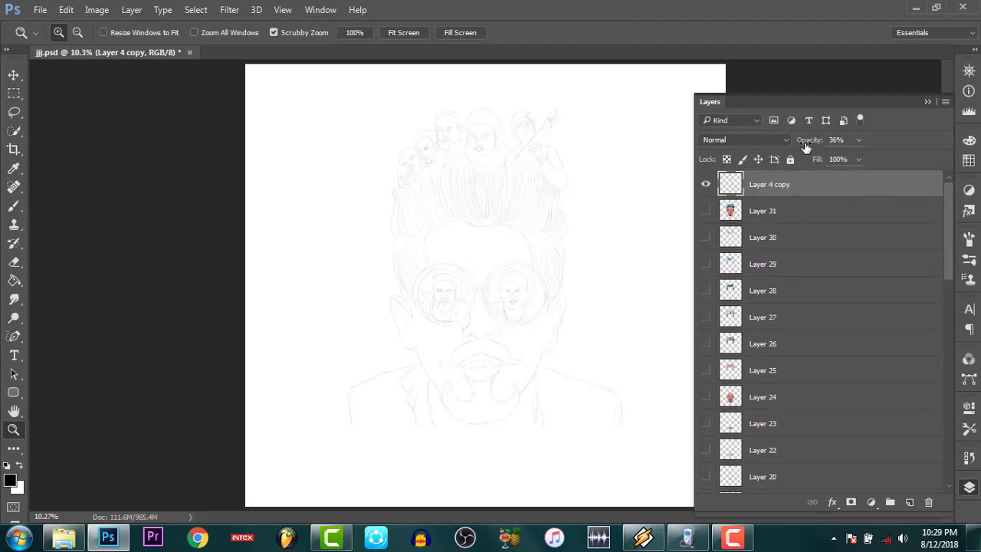
left_click_drag(806, 140, 889, 157)
mouse_move(611, 322)
left_mouse_down()
mouse_move(447, 236)
mouse_move(440, 212)
mouse_move(440, 306)
mouse_move(484, 308)
left_mouse_up()
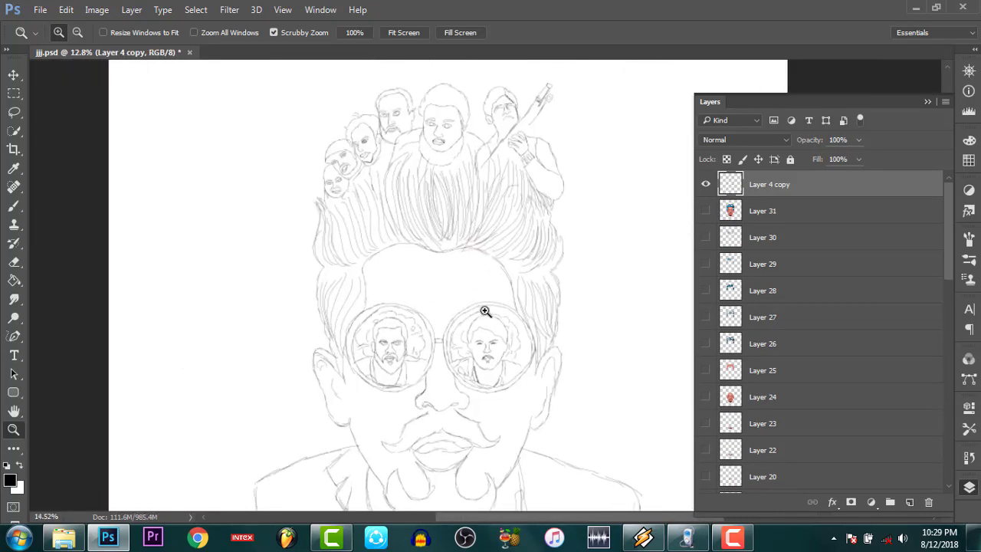
Toggle Layer 31's visibility and zoom between the full canvas and the face and glasses
right_click(502, 243)
left_click(567, 254)
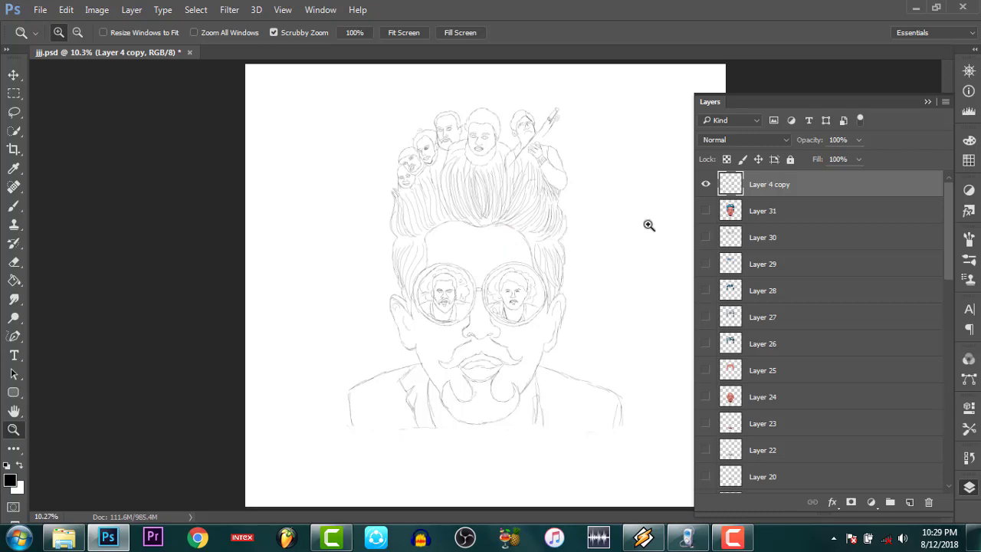
left_click(706, 211)
left_click_drag(493, 287, 549, 359)
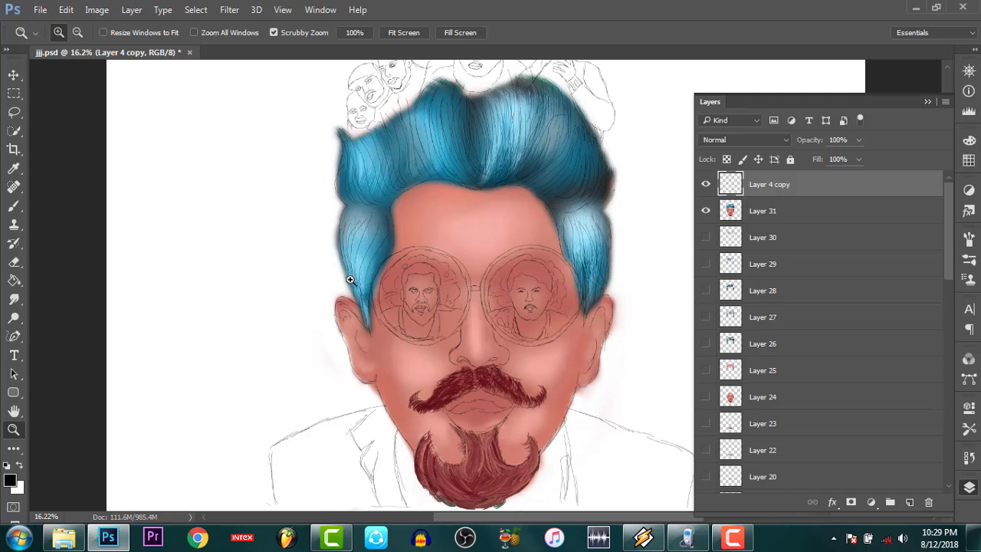
mouse_move(497, 261)
left_mouse_down()
mouse_move(529, 291)
mouse_move(499, 265)
mouse_move(570, 284)
mouse_move(518, 274)
left_mouse_up()
right_click(495, 268)
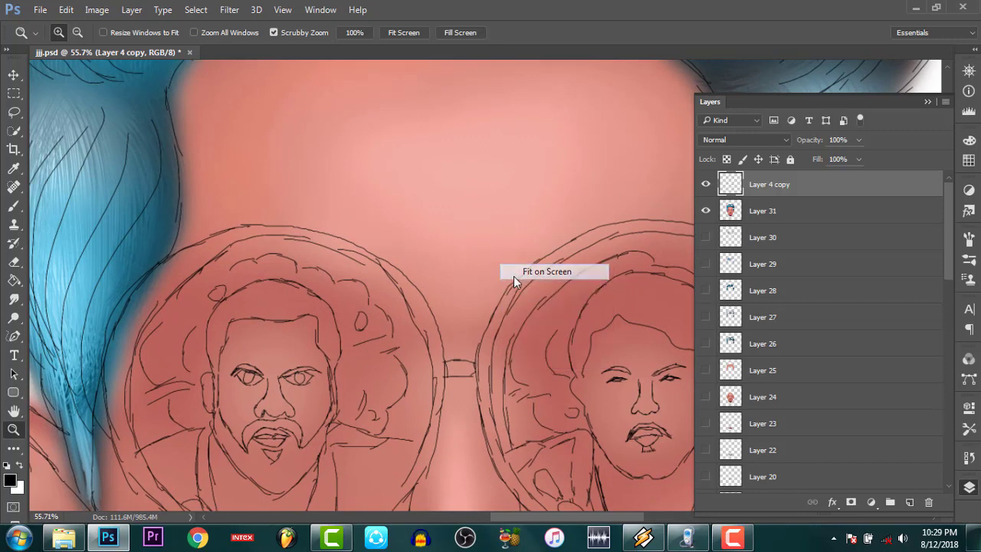
left_click(513, 275)
mouse_move(500, 273)
left_mouse_down()
mouse_move(547, 317)
mouse_move(663, 208)
mouse_move(705, 184)
left_mouse_up()
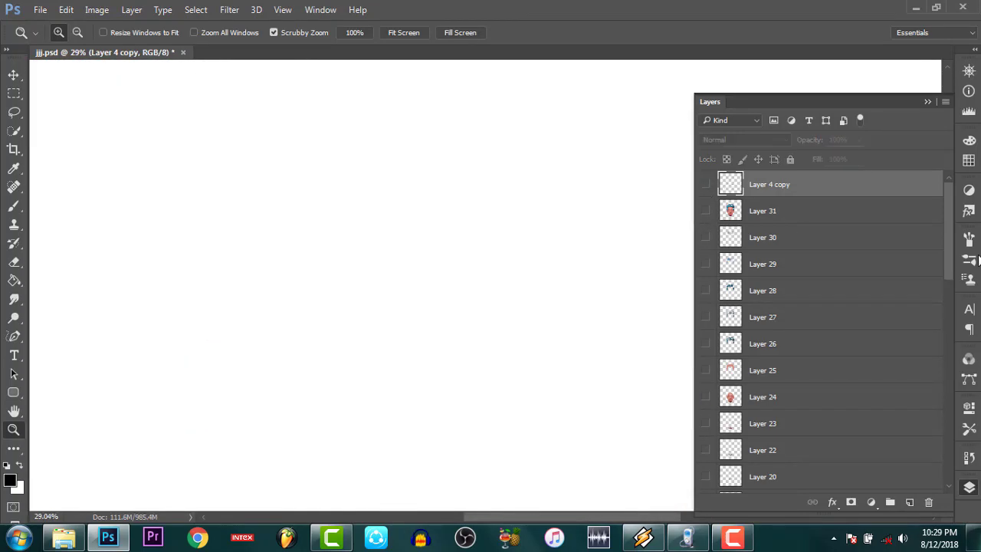
Show Layer 5's red base face shape and fit the whole canvas on screen
mouse_move(949, 240)
left_mouse_down()
mouse_move(949, 427)
mouse_move(912, 410)
left_mouse_up()
left_click(706, 334)
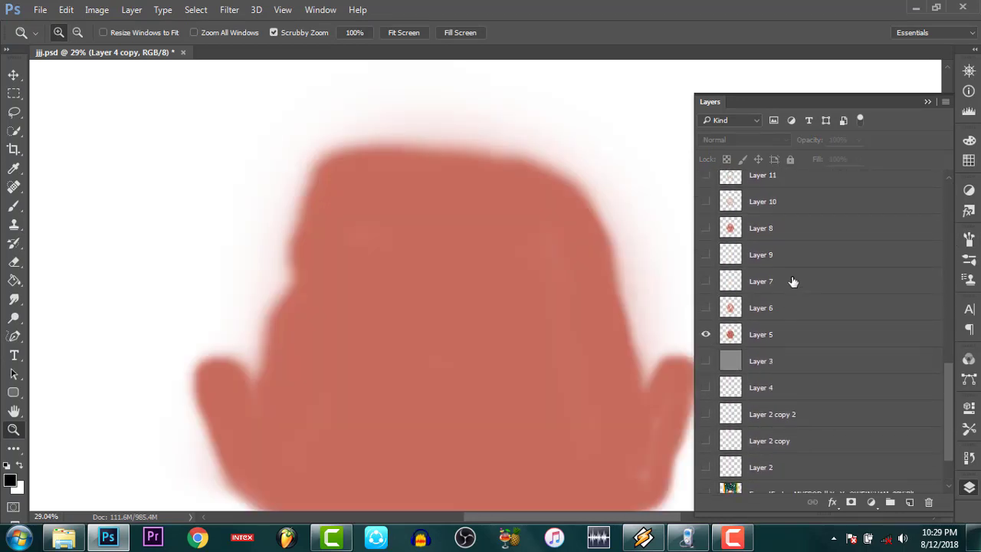
right_click(455, 256)
left_click(486, 265)
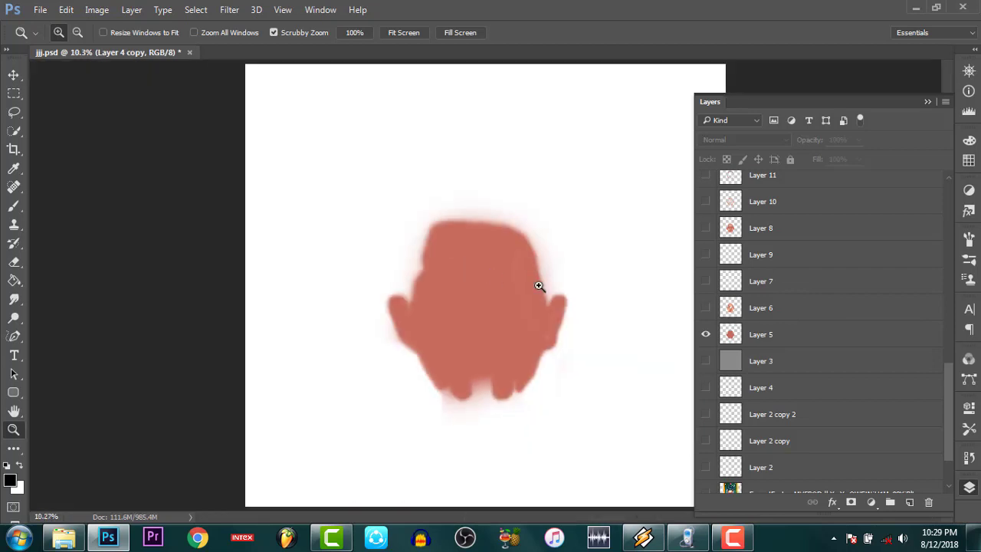
Reveal Layers 6 through 10: peach patches, highlights, outline shading, and eye/nose/mouth shading
left_click(706, 308)
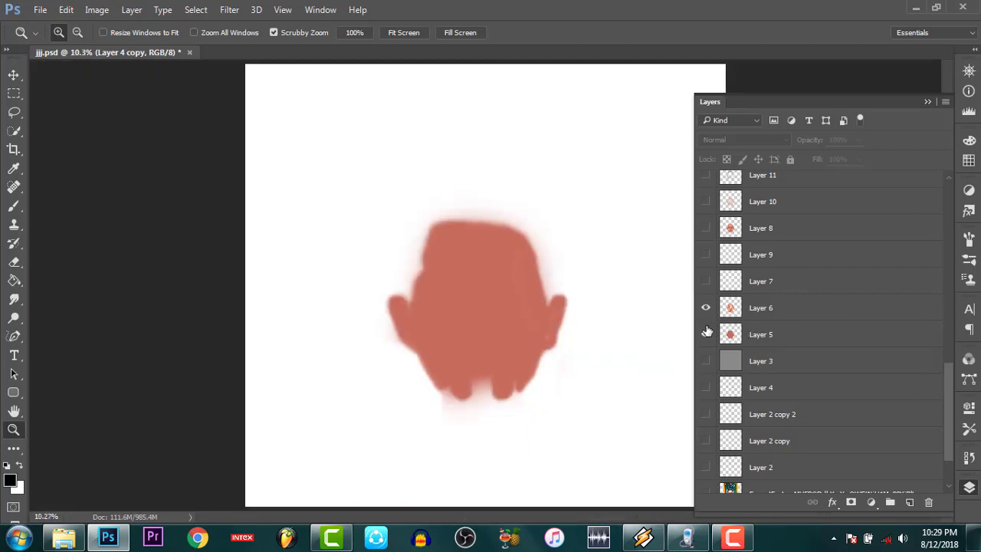
left_click(706, 281)
left_click(706, 255)
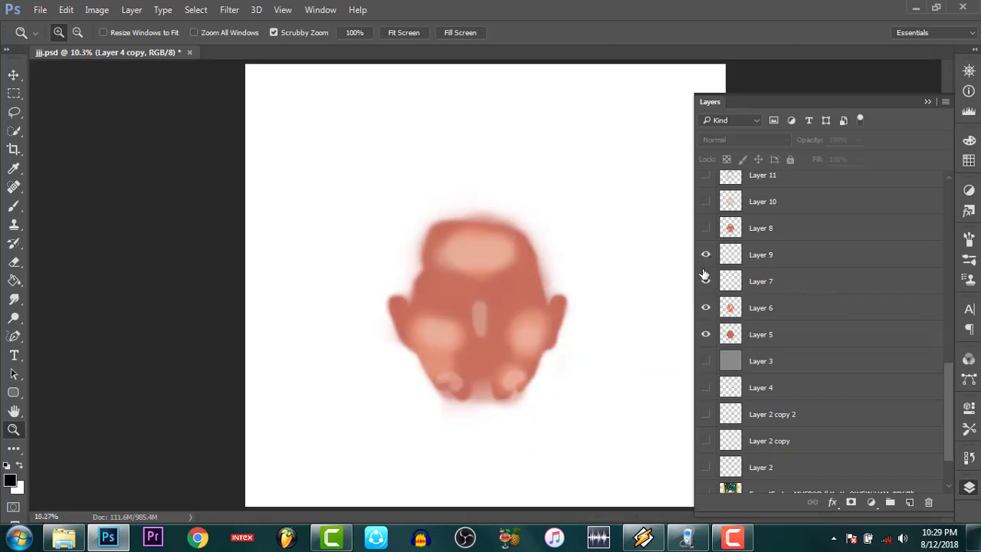
left_click(706, 229)
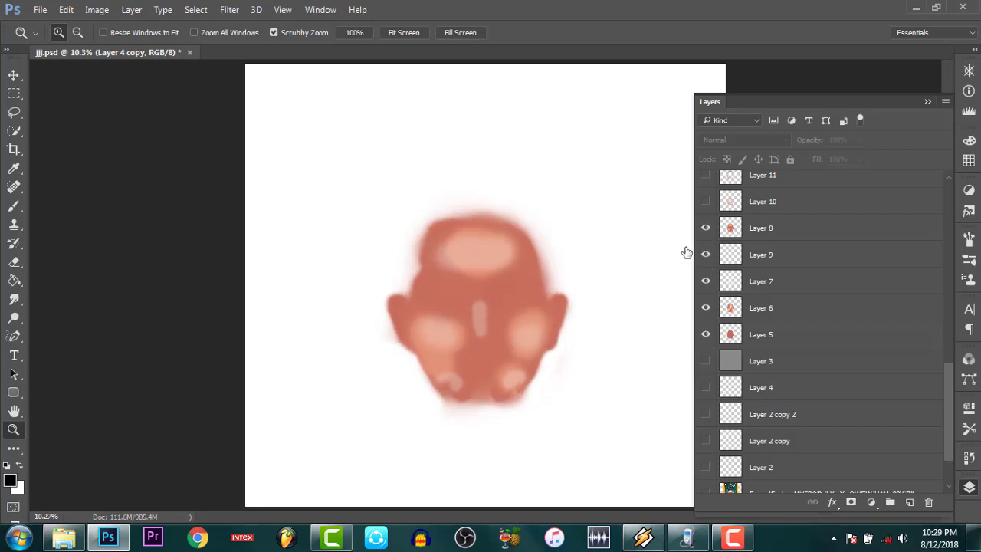
left_click(706, 202)
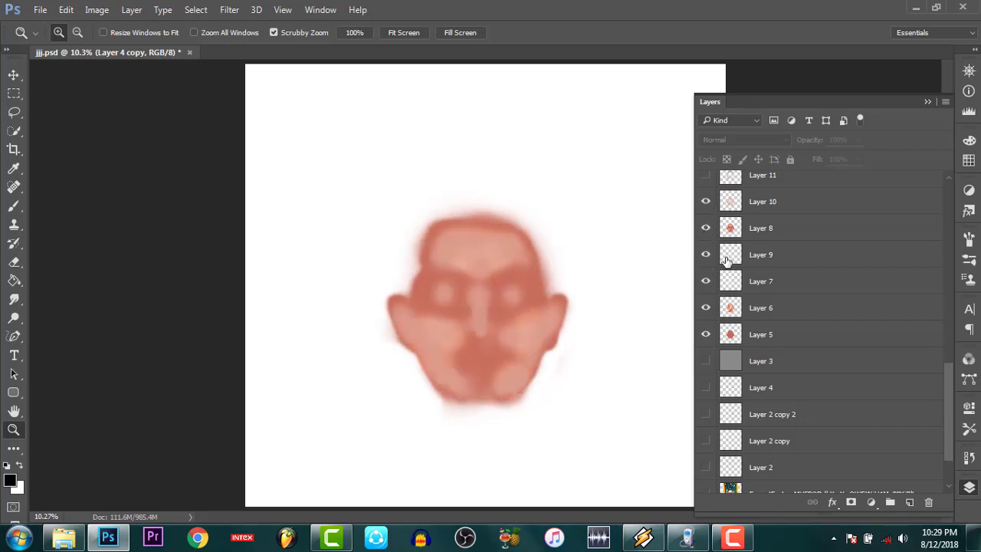
Reveal the face shading Layers 11 through 16, including the forehead brightening
left_click_drag(947, 380, 947, 337)
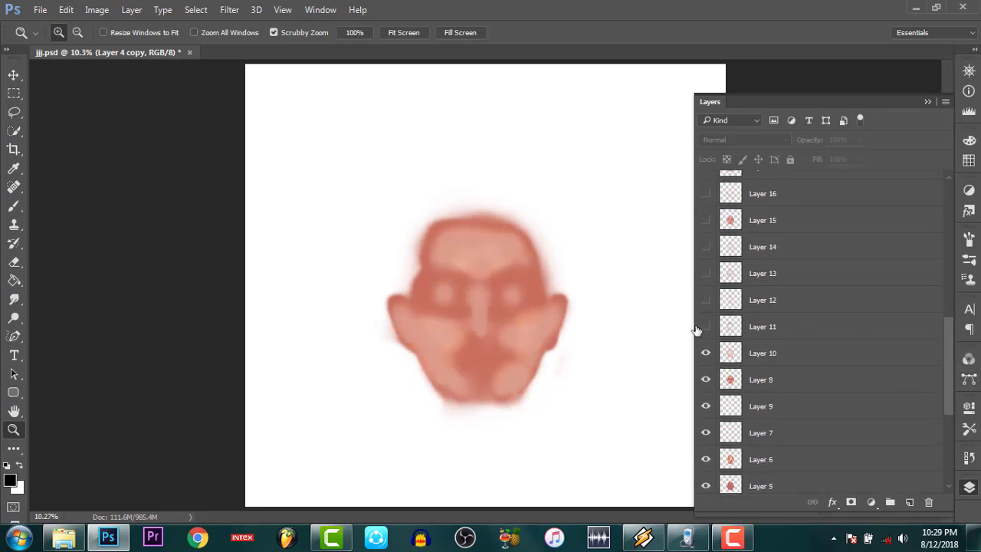
left_click(705, 326)
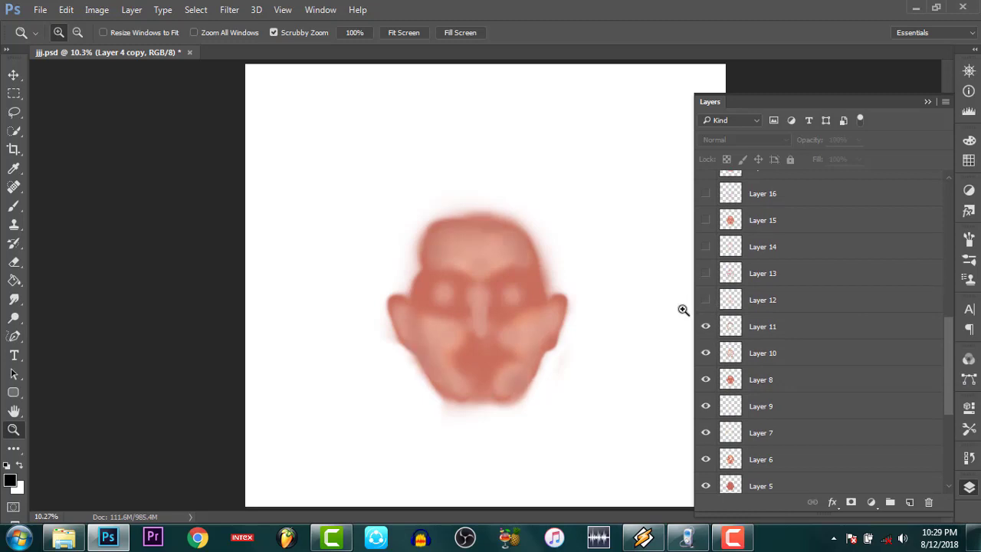
left_click(706, 300)
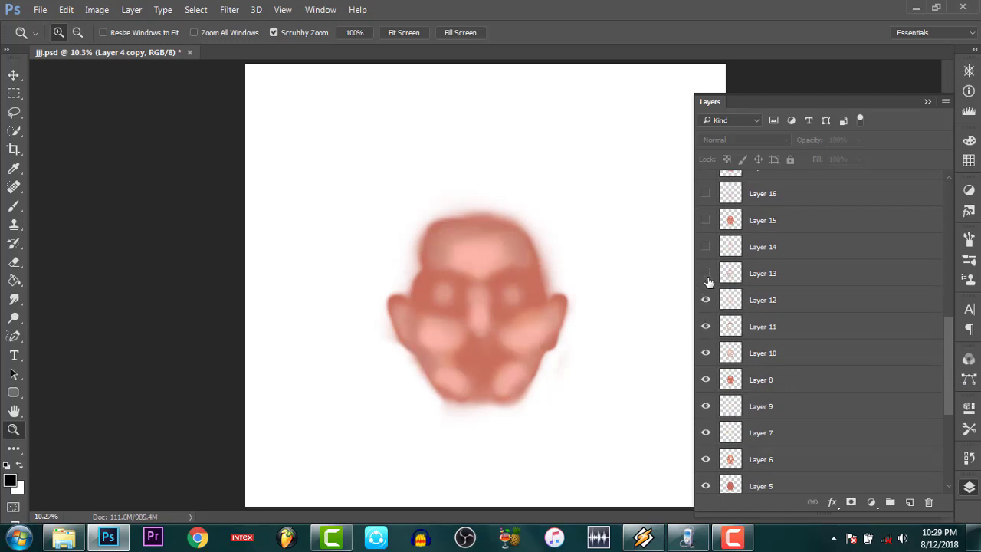
left_click(706, 273)
left_click(706, 246)
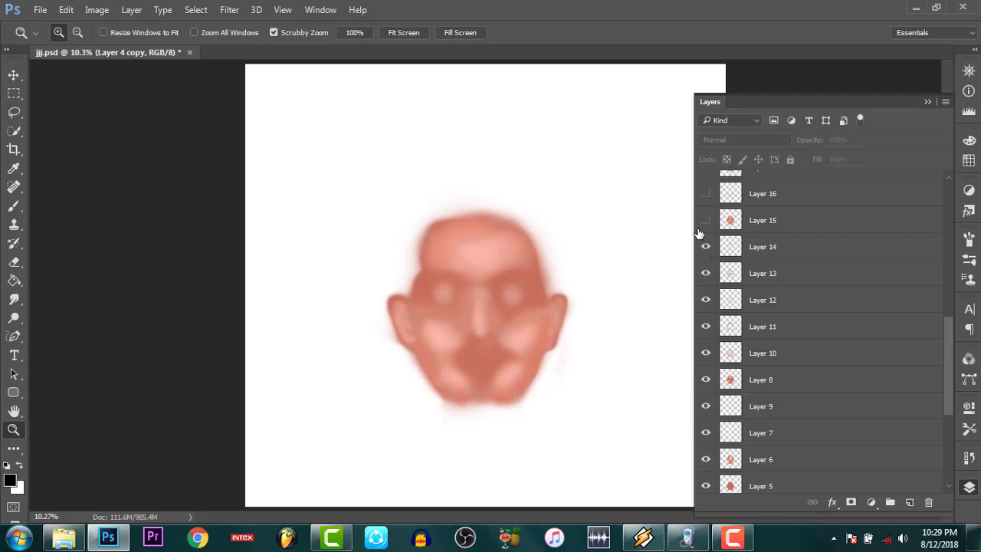
left_click(706, 220)
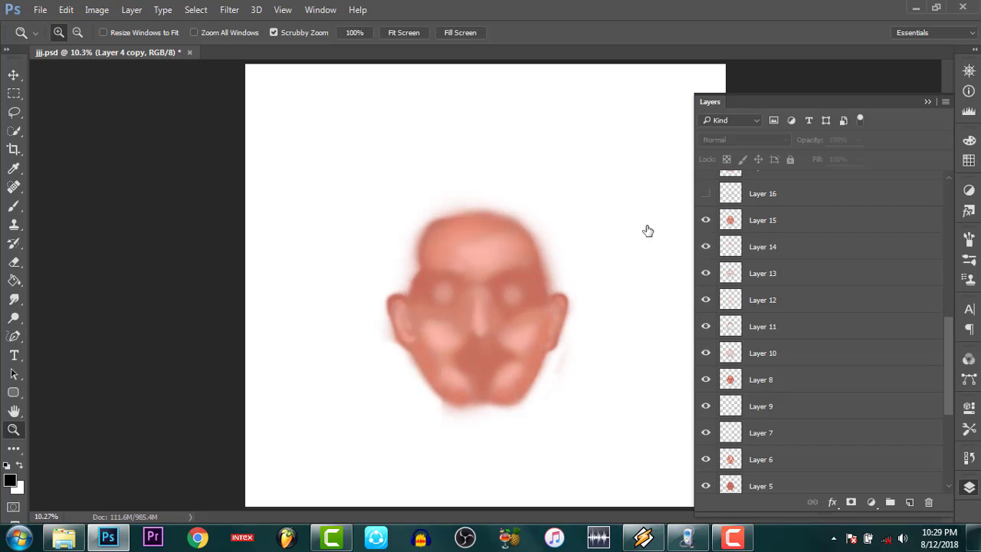
left_click(706, 193)
Reveal Layer 17, its two copies, and Layer 19's darker face shading
left_click_drag(949, 341, 948, 291)
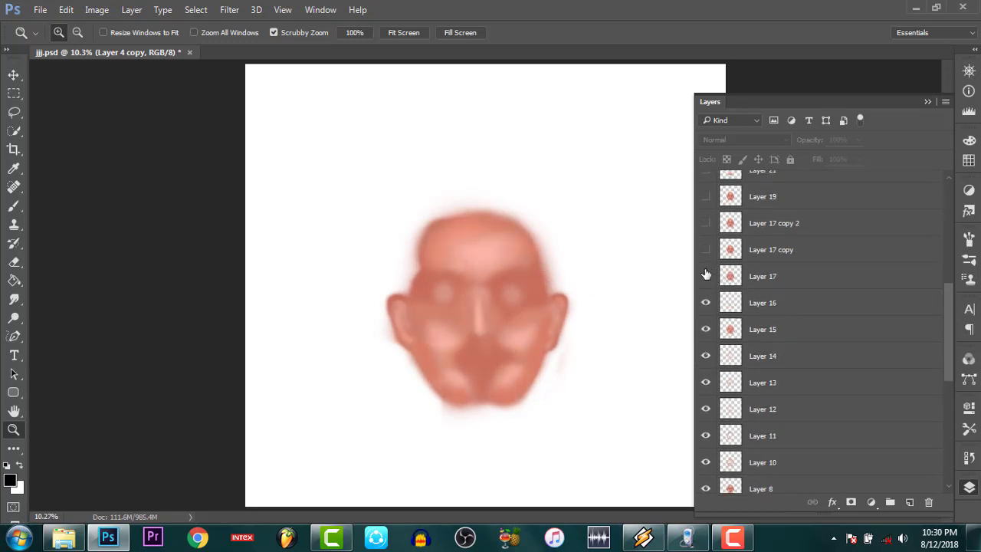
left_click(706, 276)
left_click(706, 250)
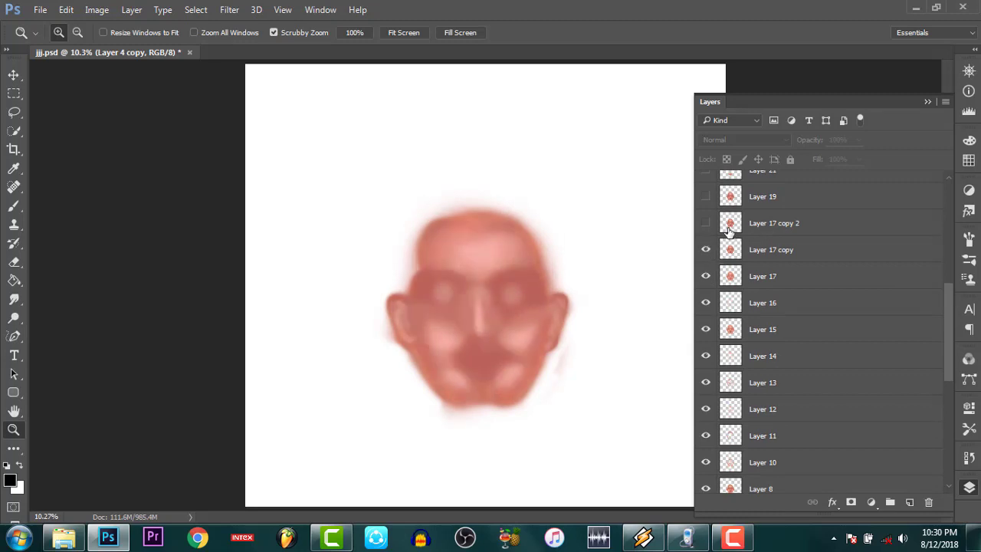
left_click(706, 224)
left_click(706, 196)
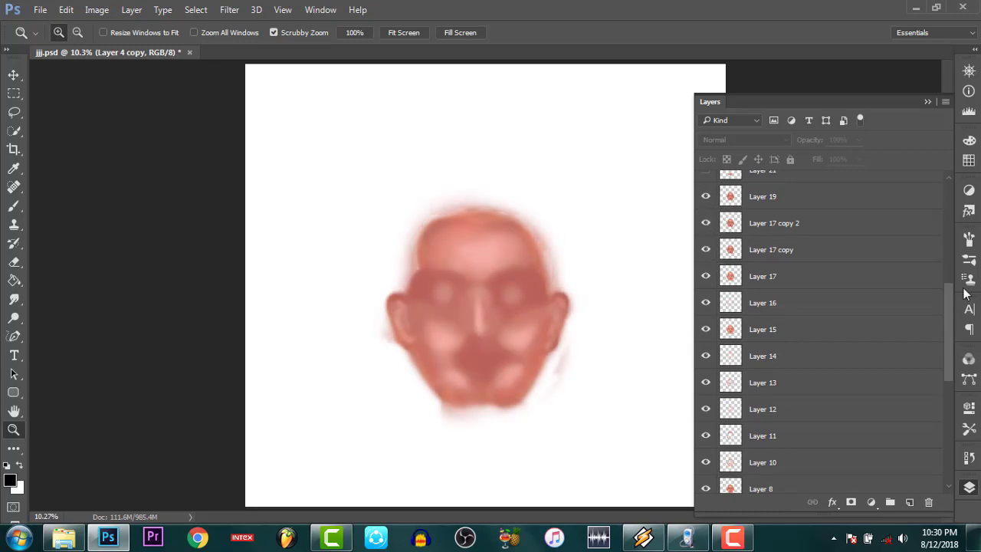
Reveal Layers 21, 20, 23, 24 and 25 for moustache, beard and first hair shading
left_click_drag(949, 322, 946, 281)
left_click(706, 282)
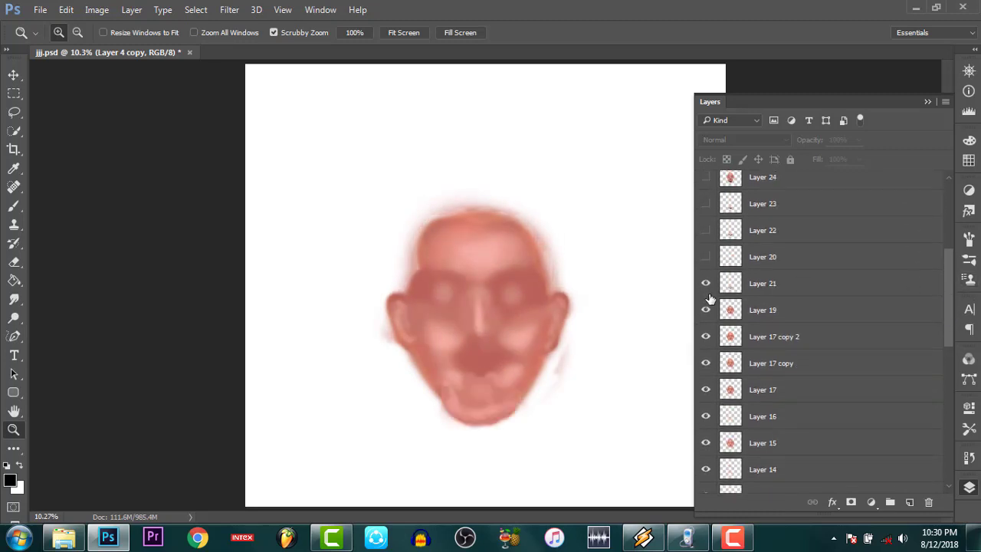
left_click(706, 258)
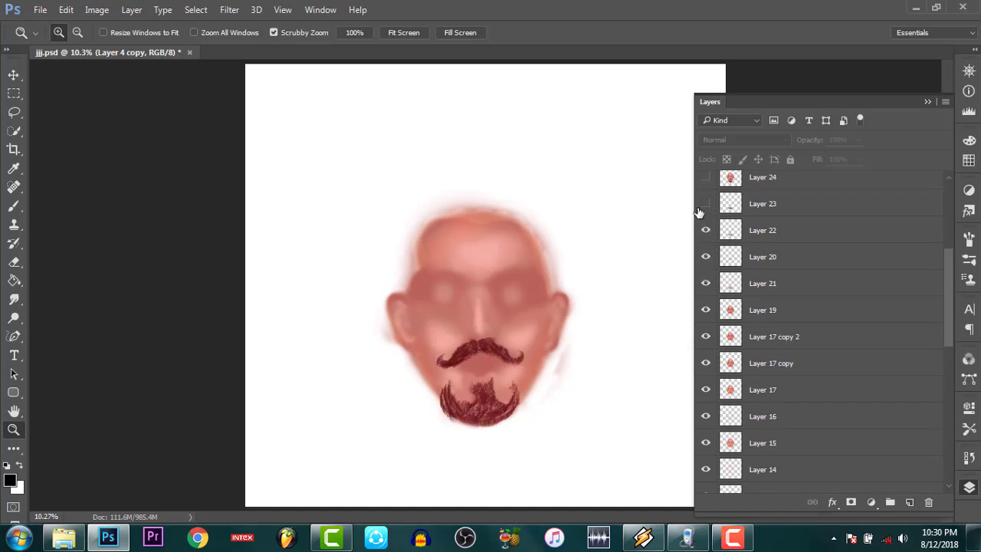
left_click(706, 203)
left_click(706, 177)
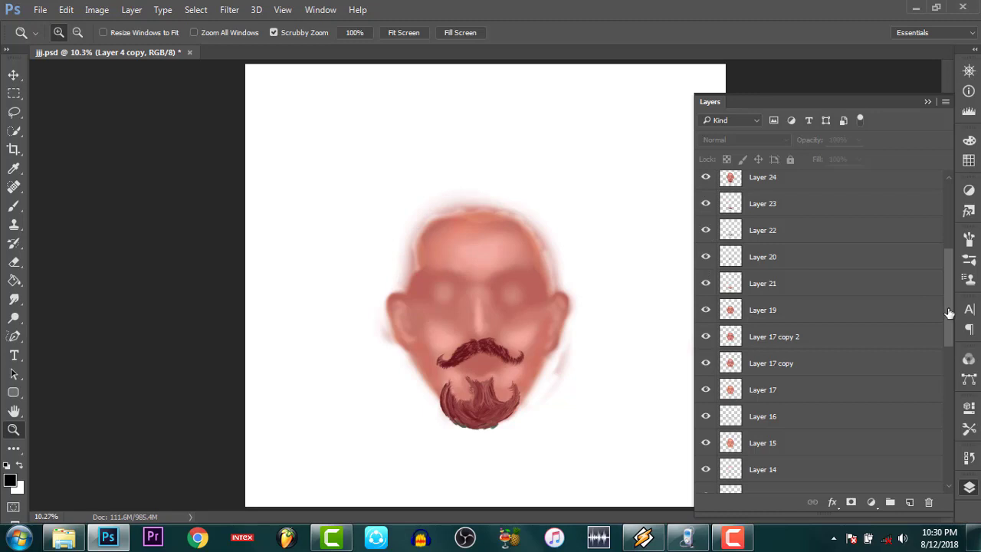
left_click_drag(949, 313, 878, 272)
left_click(706, 266)
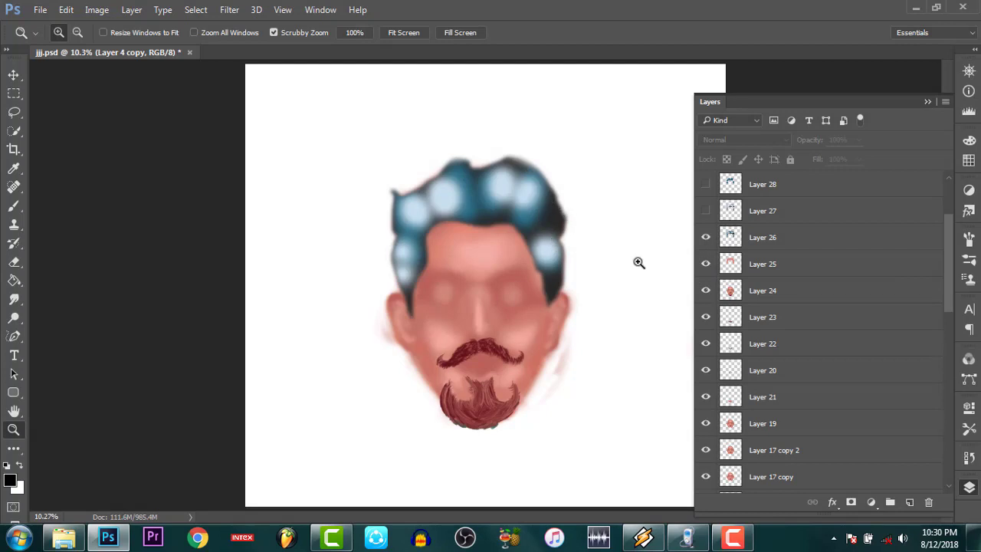
Reveal blue hair Layers 27, 28 and 29
left_click(706, 212)
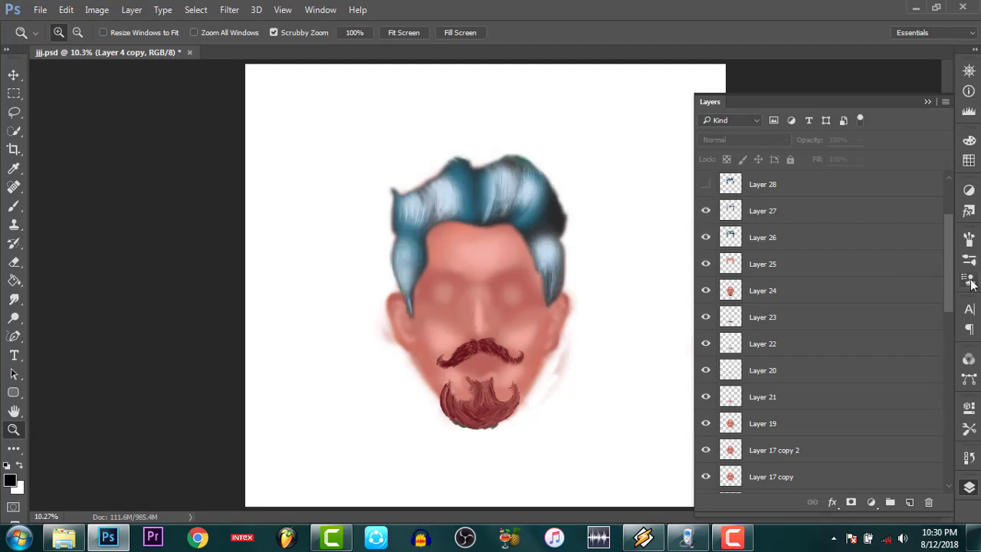
scroll(812, 268, "up", 1)
scroll(812, 268, "up", 2)
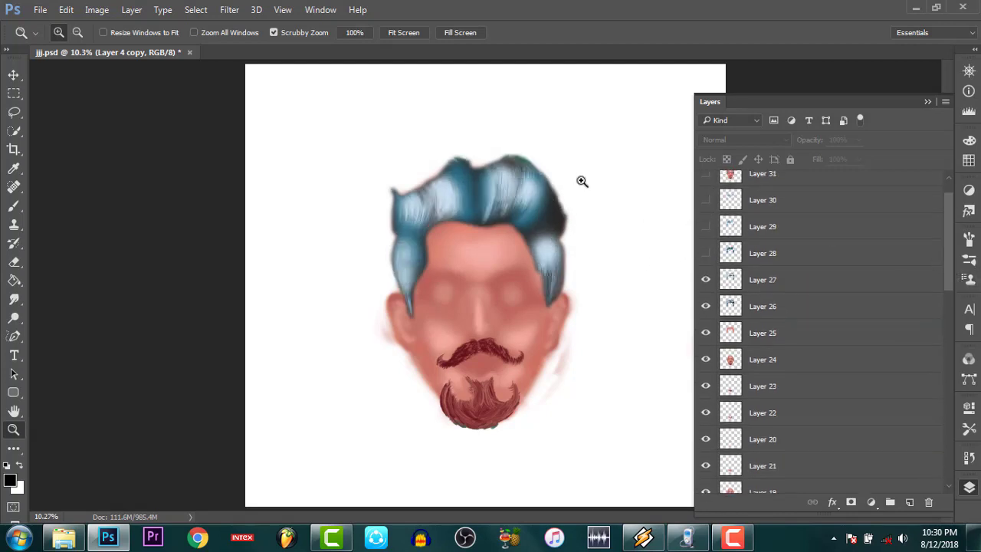
left_click(706, 253)
left_click(706, 227)
Show the Layer 4 copy pencil sketch and hide Layer 30 and the layers below
scroll(951, 245, "up", 2)
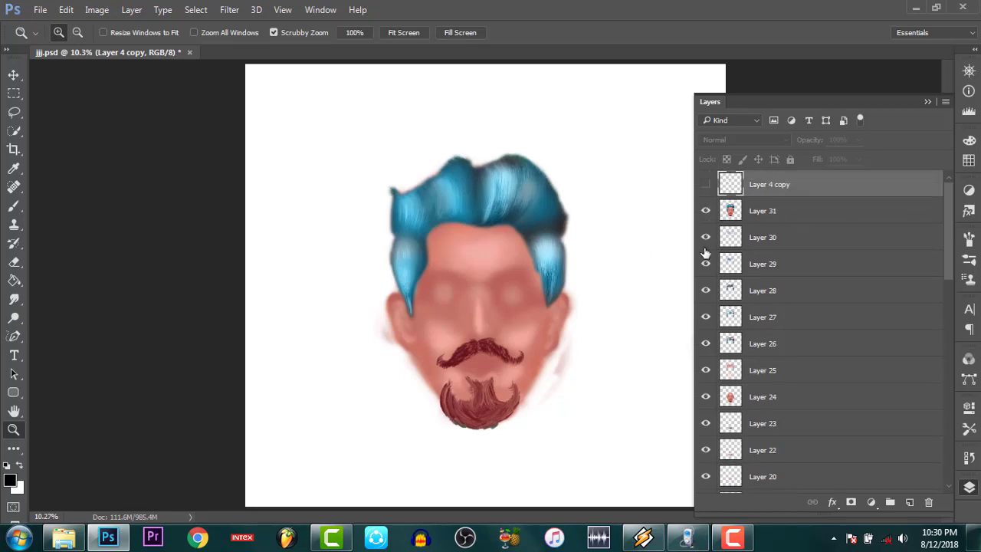
left_click(706, 184)
mouse_move(708, 265)
left_mouse_down()
mouse_move(707, 238)
mouse_move(703, 493)
left_mouse_up()
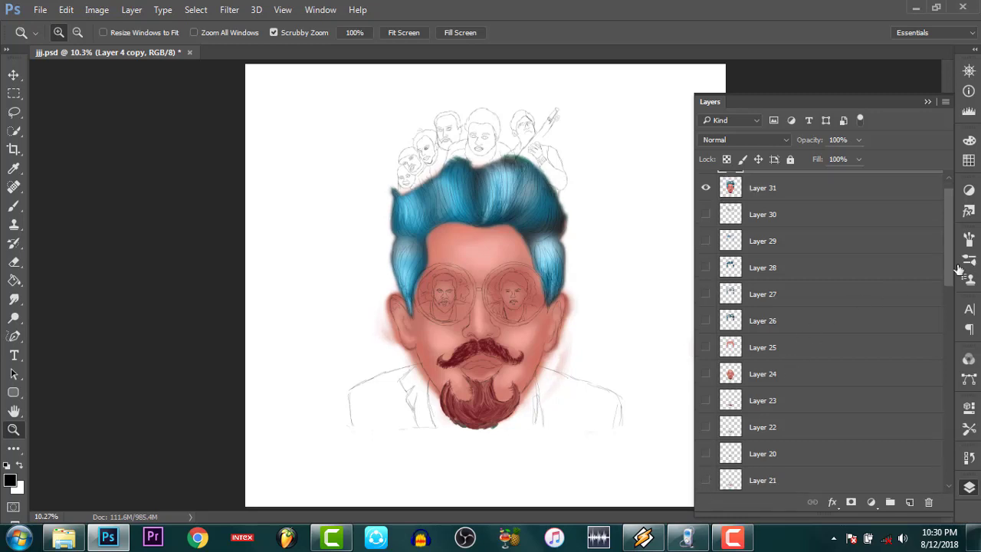
scroll(943, 300, "down", 5)
left_click_drag(708, 403, 706, 479)
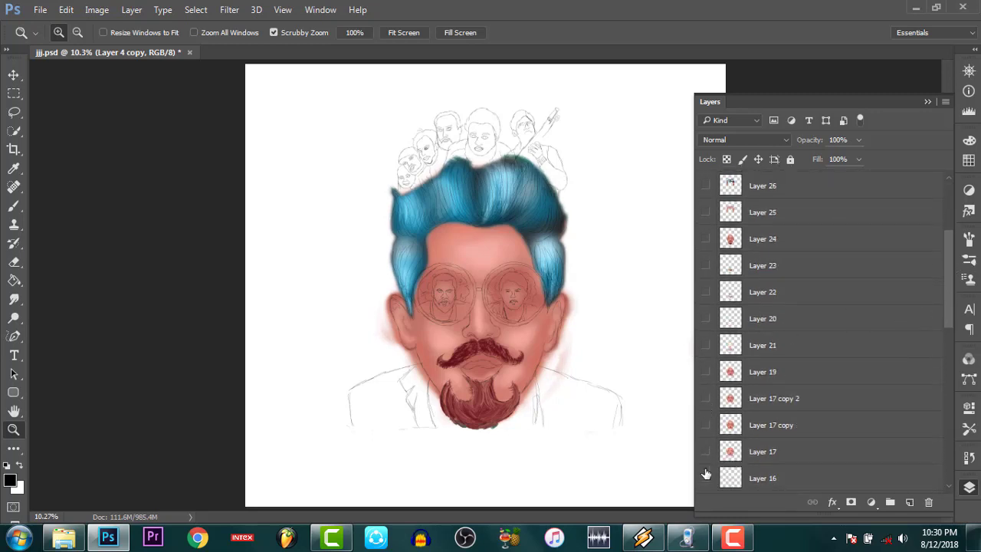
scroll(931, 355, "down", 3)
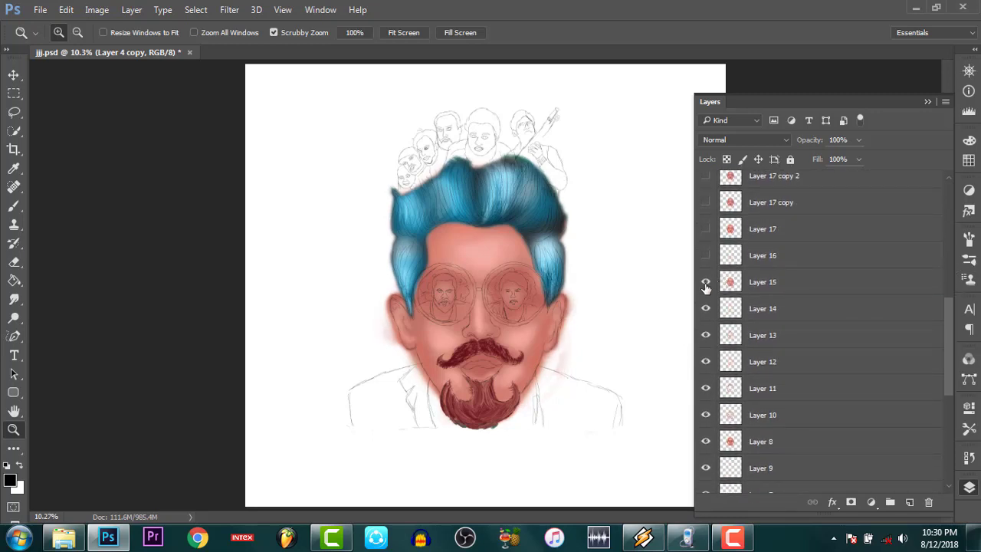
Hide Layers 15 through 9 and the remaining lower layers, leaving Layer 31 visible
left_click_drag(705, 282, 706, 483)
scroll(947, 345, "down", 4)
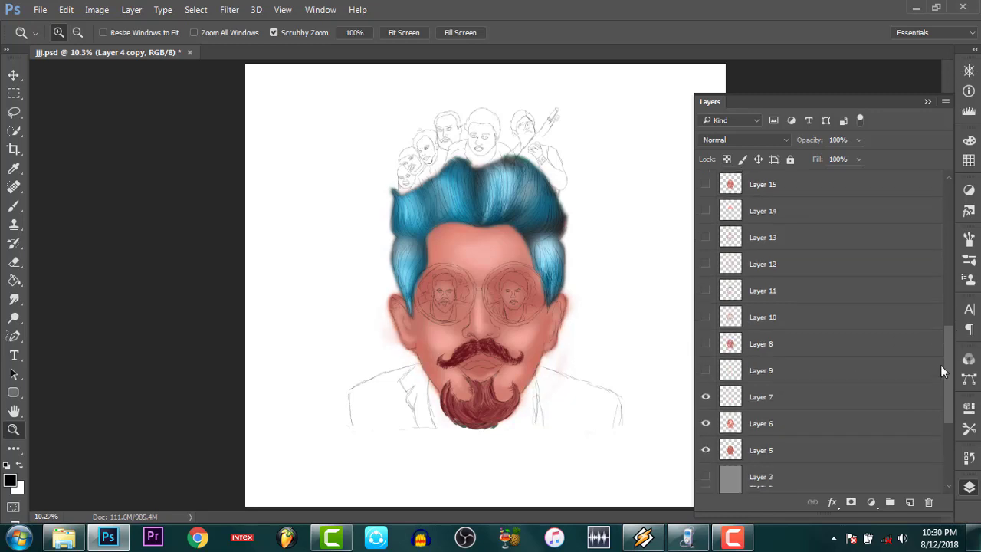
scroll(940, 364, "down", 3)
left_click_drag(706, 312, 701, 379)
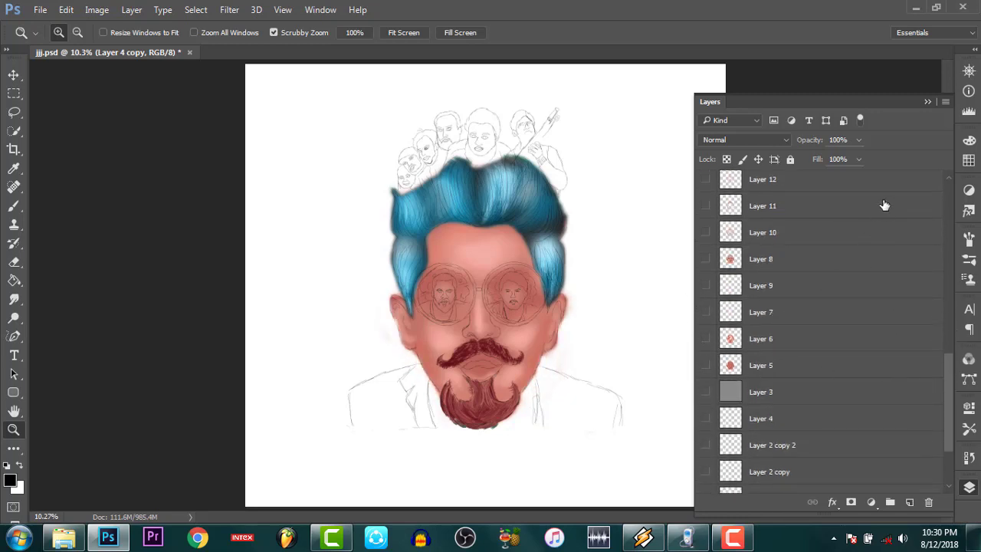
left_click_drag(949, 379, 969, 191)
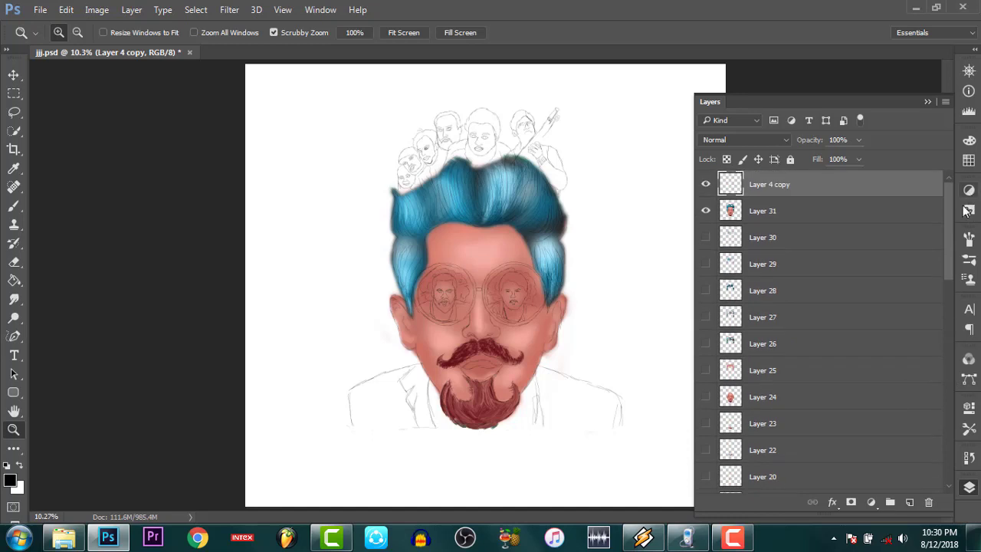